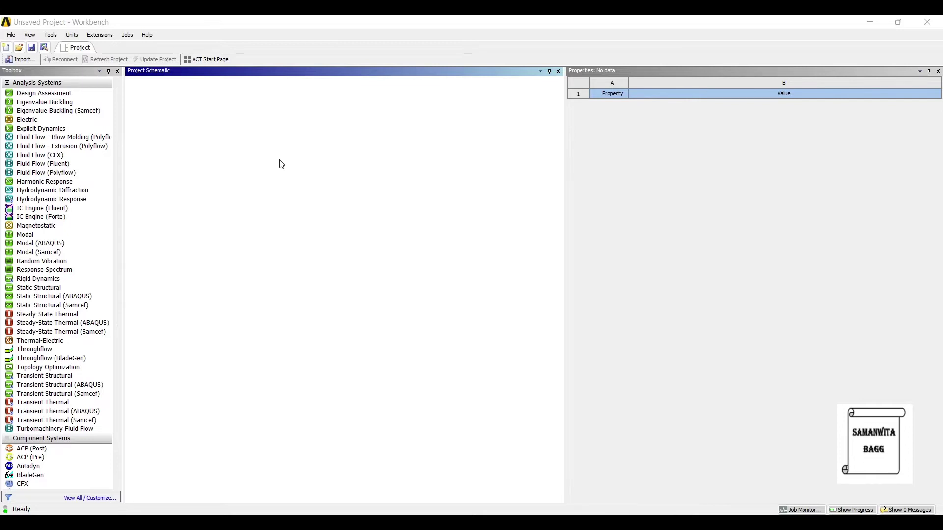
- Add a Static Structural analysis system to the project and open its geometry in DesignModeler
left_click(39, 287)
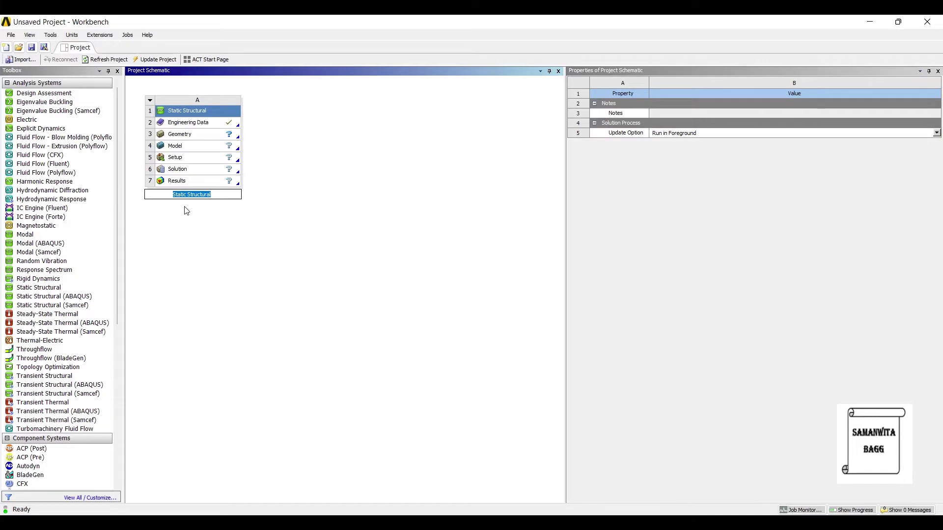
left_click(184, 207)
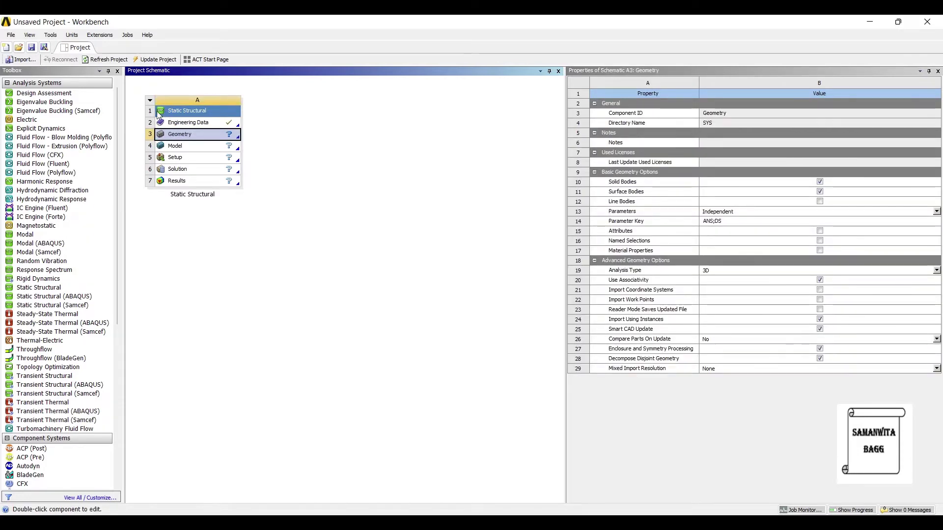
right_click(196, 135)
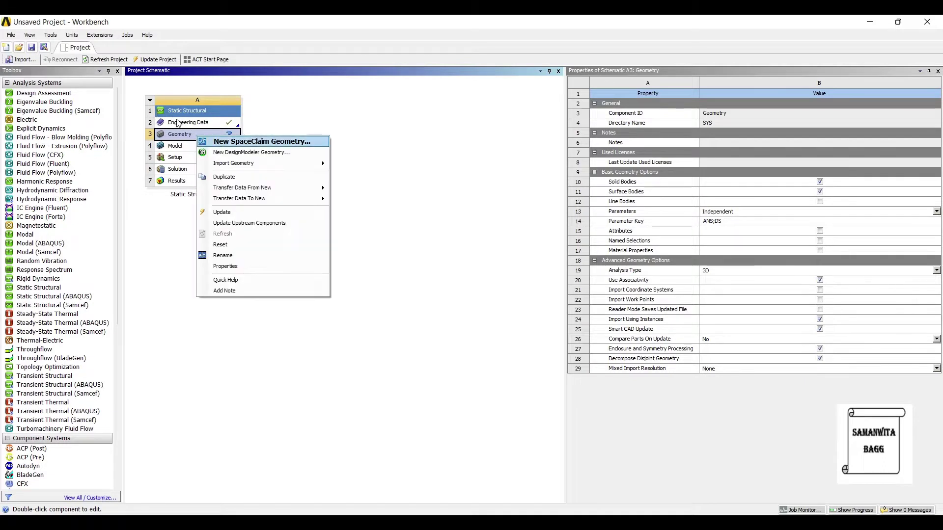
key("Return")
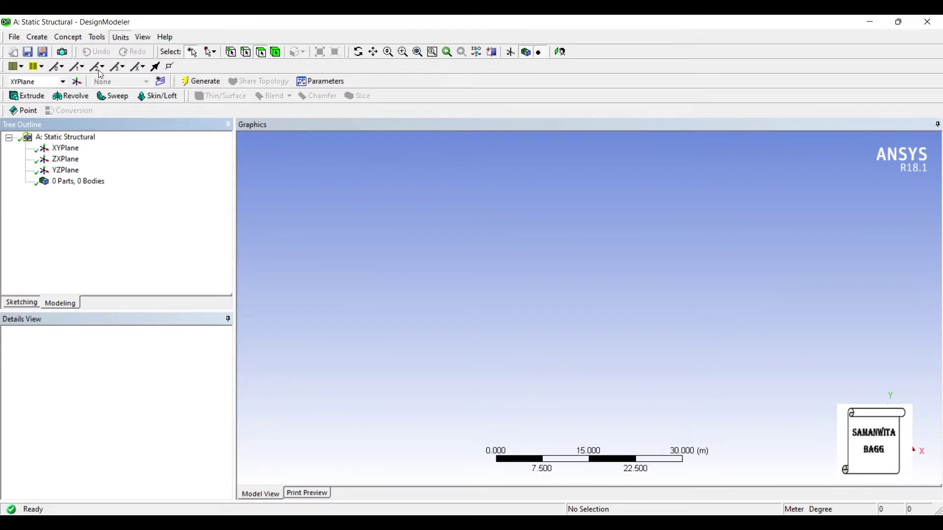
- Set the length unit to millimetres and sketch a rectangle about 49 by 32 mm around the origin on the XY plane
left_click(121, 37)
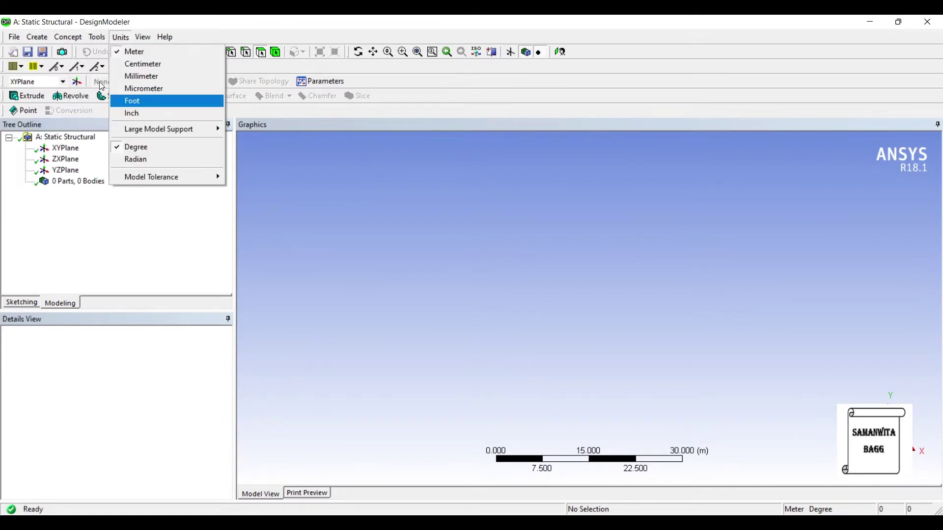
left_click(118, 76)
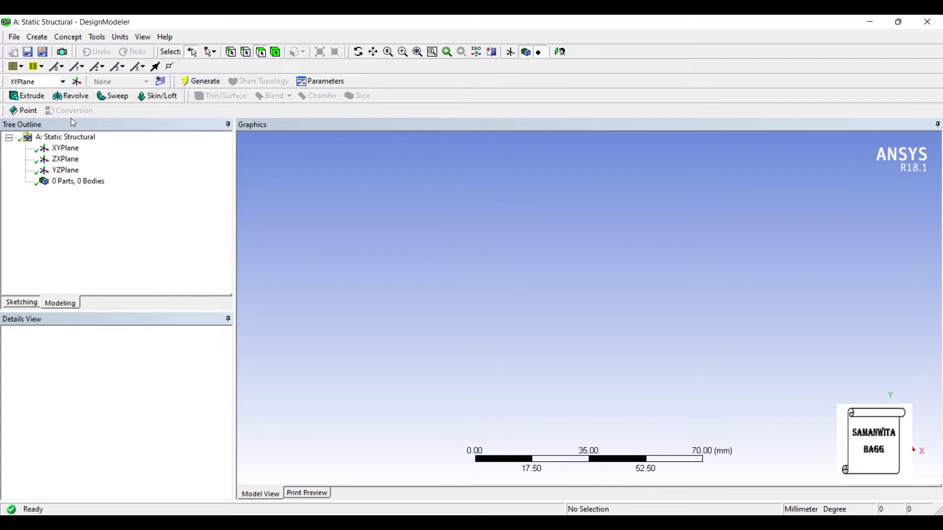
left_click(65, 148)
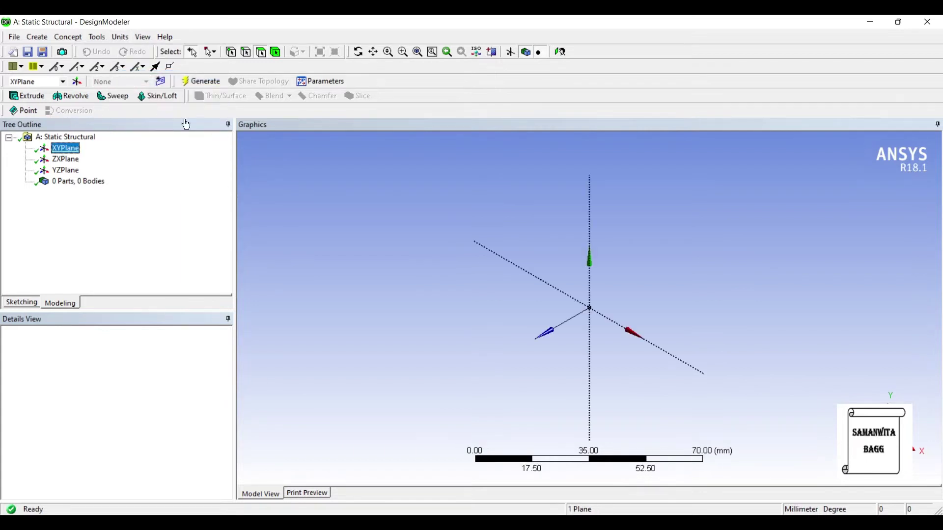
left_click(444, 49)
left_click(21, 303)
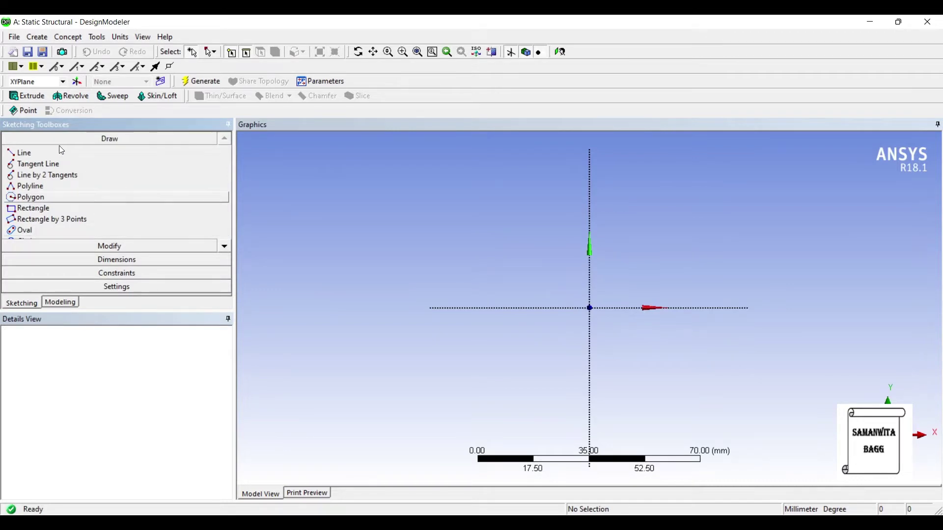
left_click(30, 208)
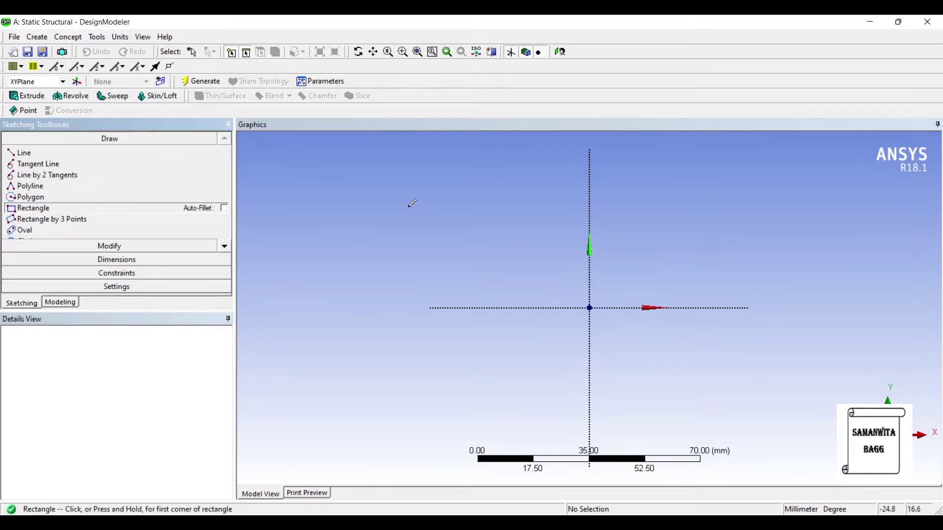
mouse_move(510, 255)
left_mouse_down()
mouse_move(629, 349)
mouse_move(666, 355)
left_mouse_up()
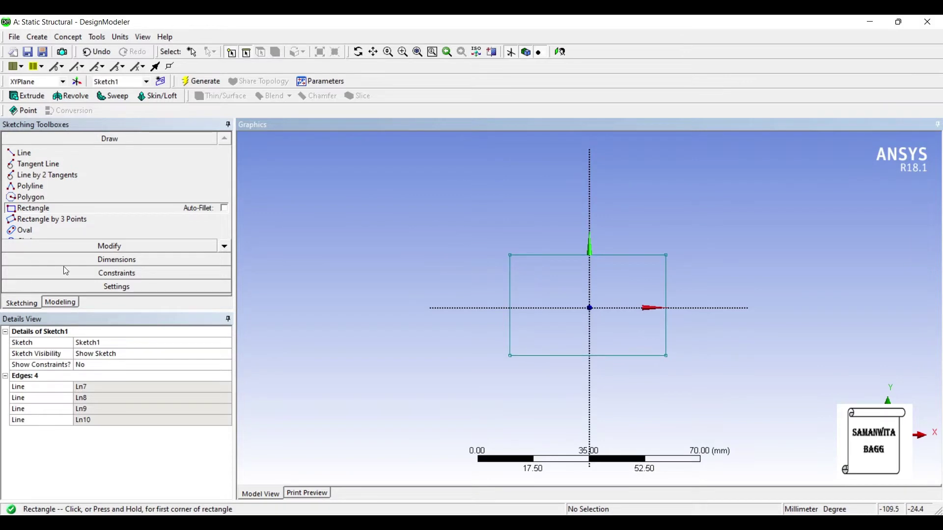
- Dimension the rectangle's width and height and set both to 20 mm
left_click(101, 259)
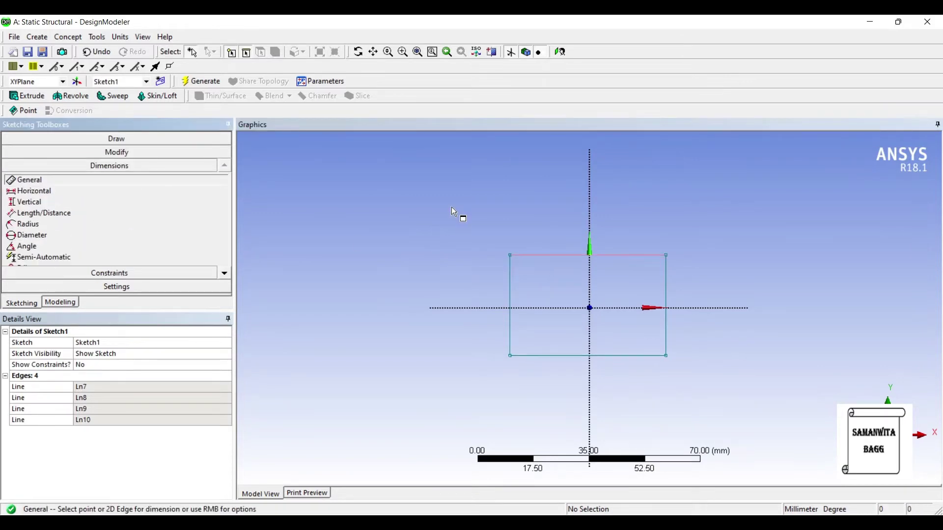
left_click_drag(565, 255, 562, 228)
left_click_drag(510, 304, 487, 300)
left_click(393, 239)
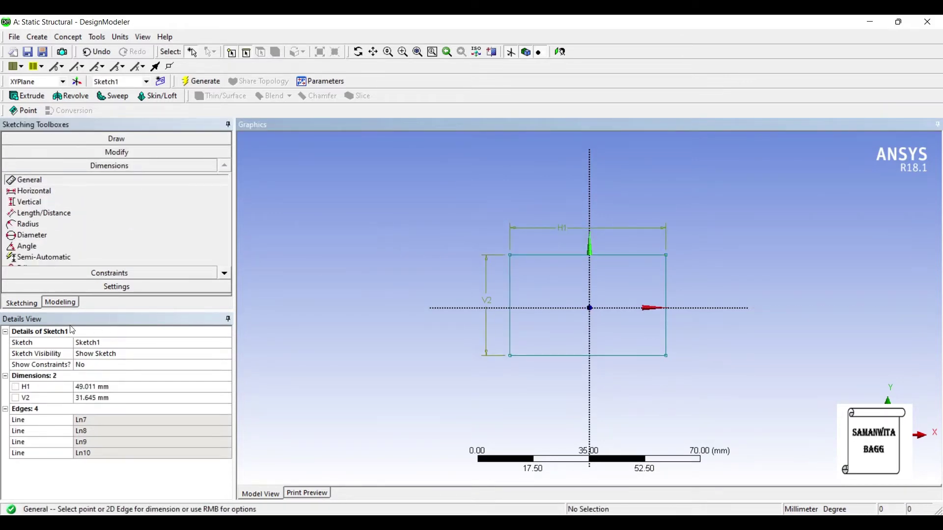
left_click(113, 387)
type("2")
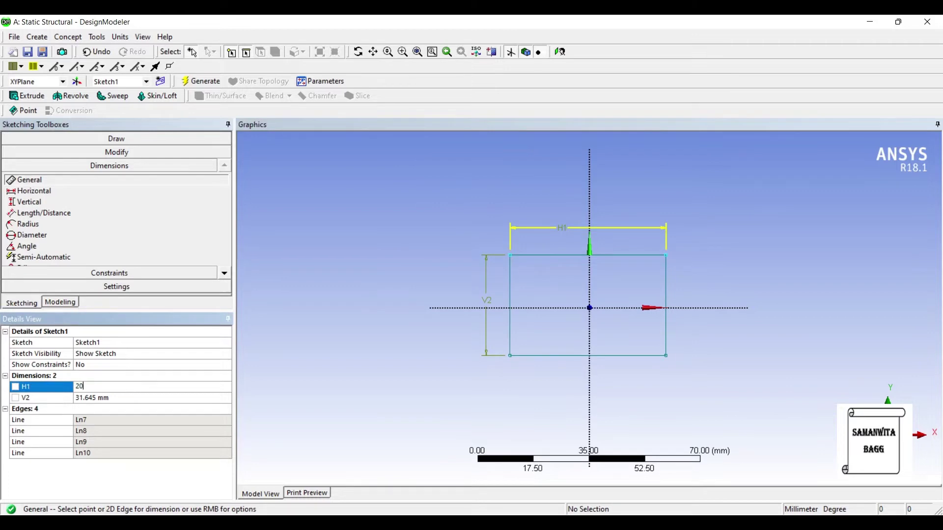
type("0")
key("Tab")
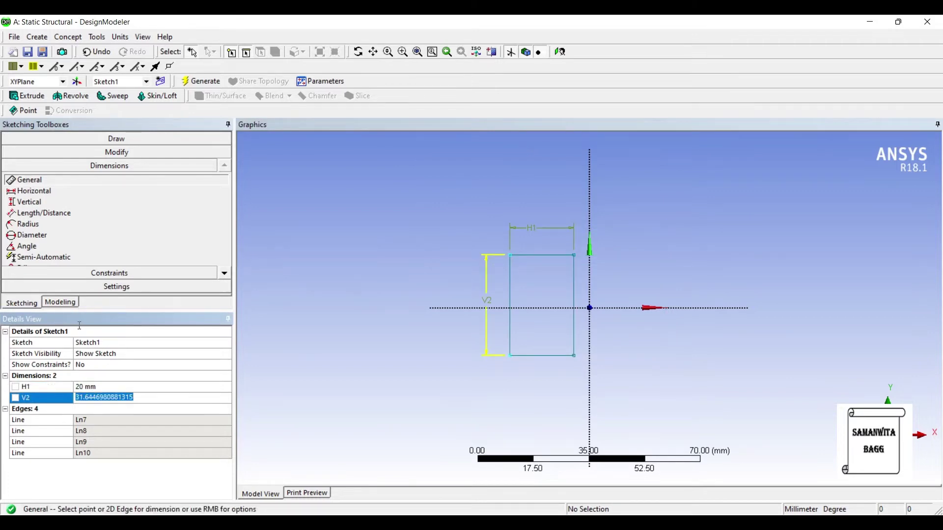
type("20")
key("Return")
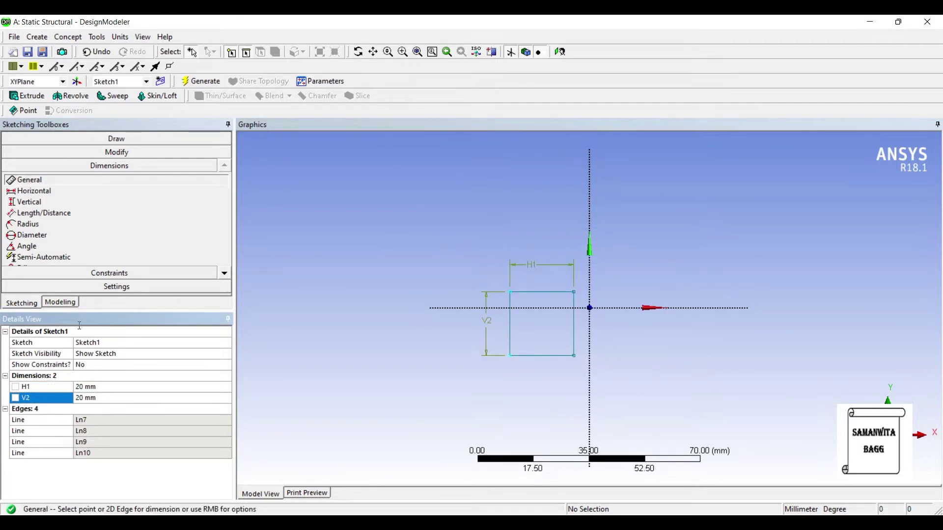
- Extrude the square sketch to a depth of 150 mm and generate the solid beam
left_click(13, 96)
middle_click_drag(380, 237, 300, 244)
left_click(123, 354)
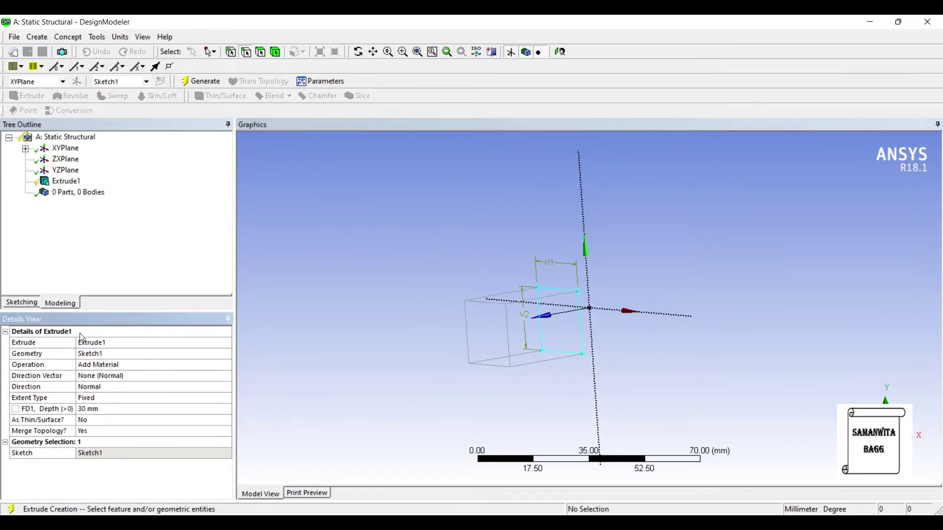
left_click(101, 409)
type("150")
key("Return")
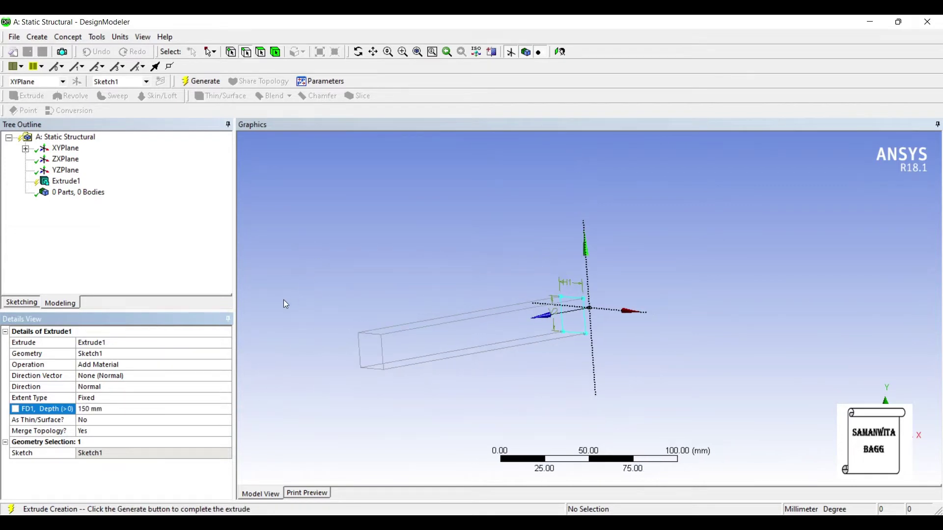
mouse_move(284, 305)
middle_mouse_down()
mouse_move(301, 210)
mouse_move(328, 248)
mouse_move(290, 239)
middle_mouse_up()
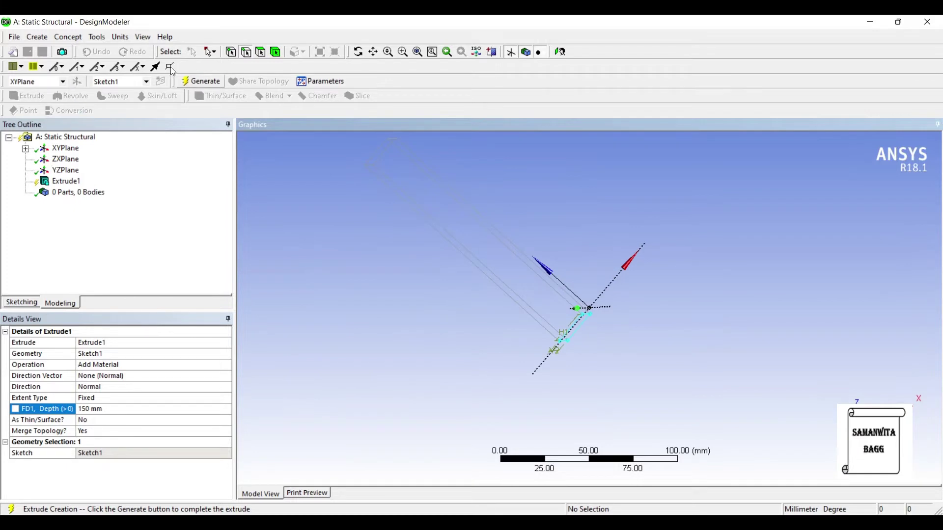
left_click(201, 81)
middle_click_drag(448, 240, 449, 219)
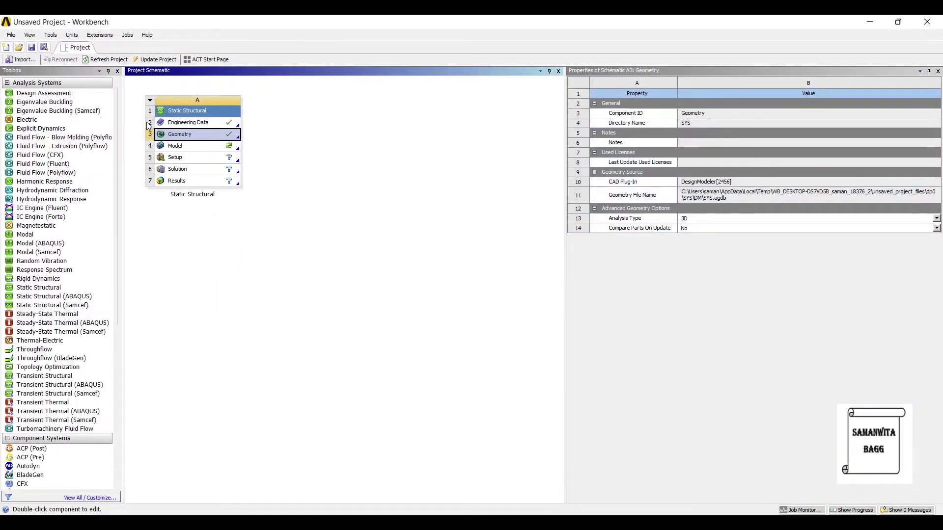
- Open the Static Structural system's model in Mechanical and inspect the beam from several sides
double_click(192, 146)
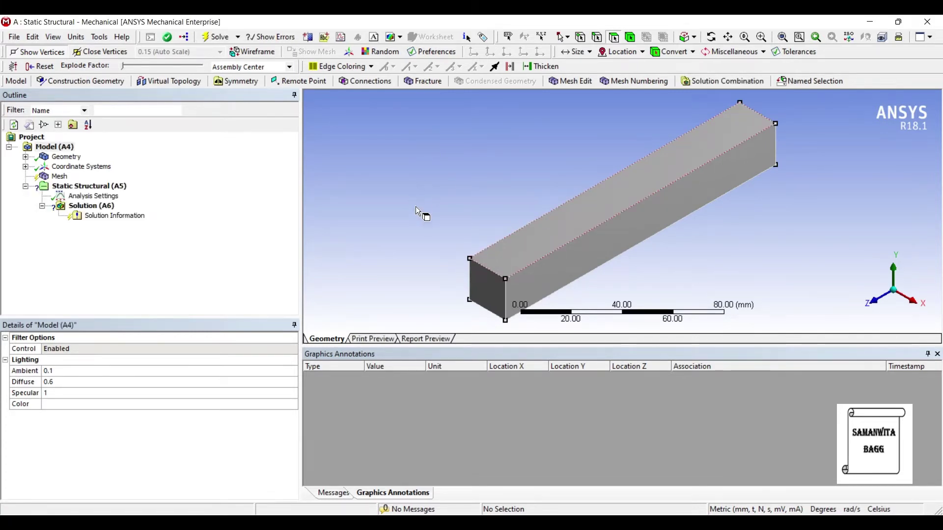
middle_click_drag(418, 211, 413, 273)
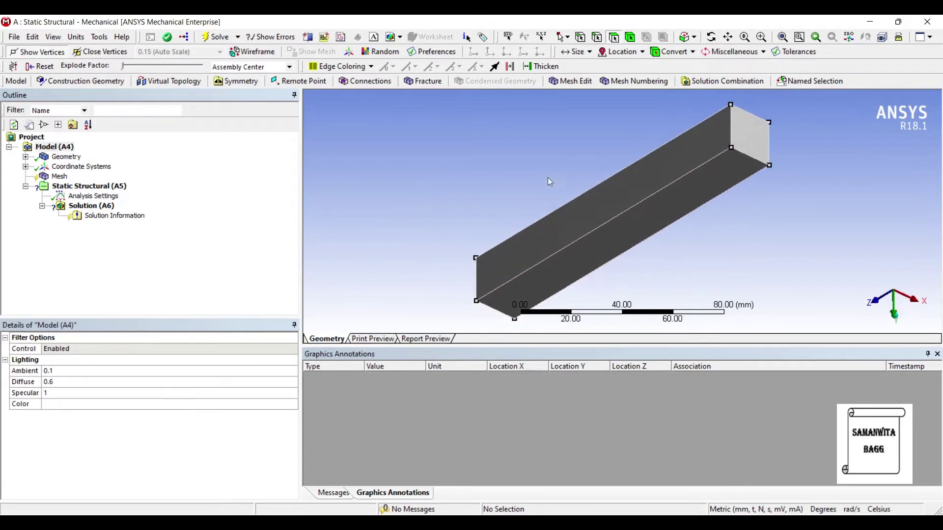
middle_click_drag(551, 182, 541, 215)
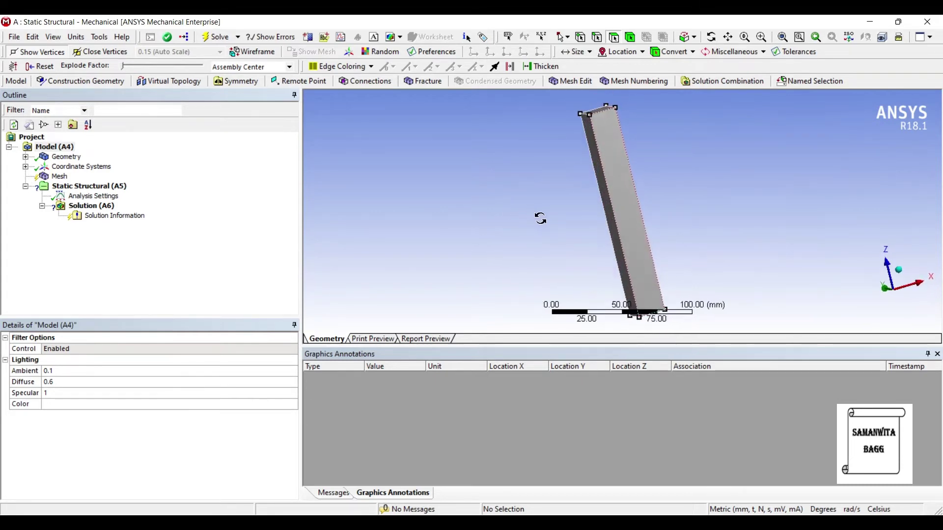
- Set the mesh's Relevance Center to Fine and update the mesh of the beam
left_click(58, 176)
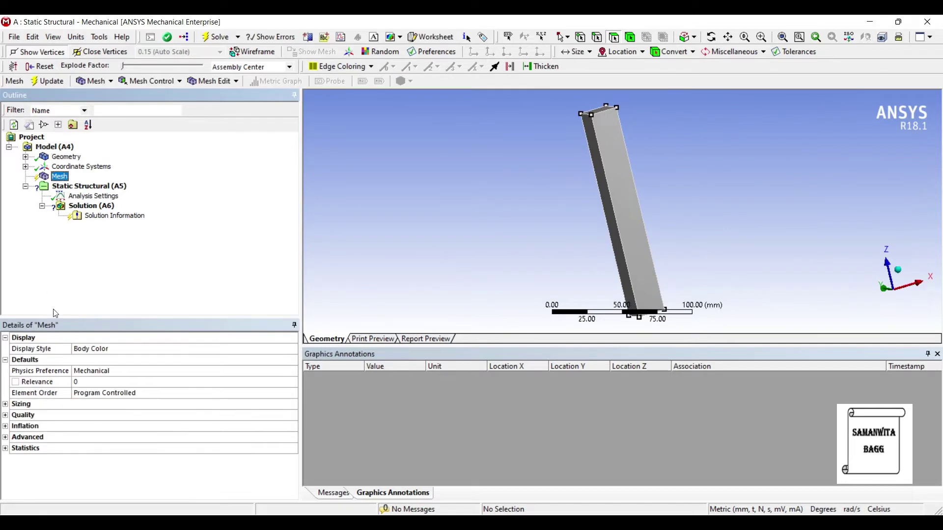
left_click(5, 404)
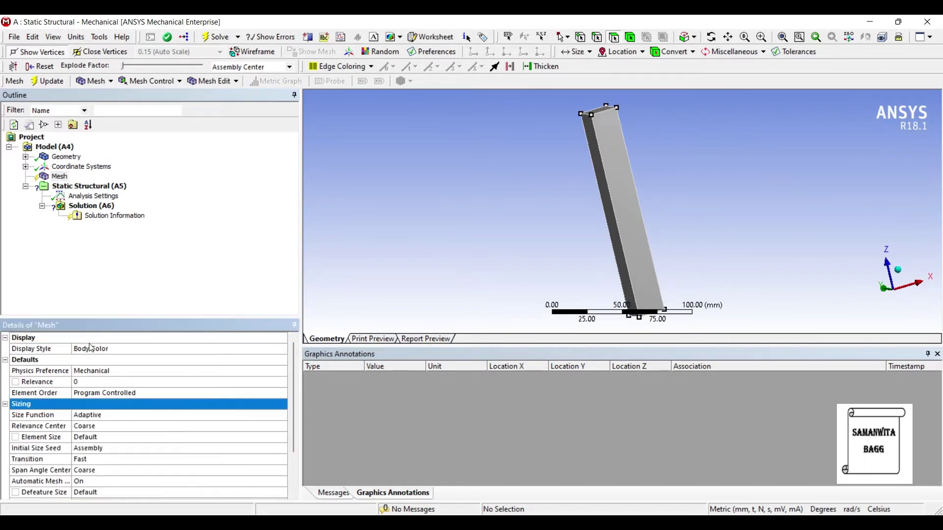
left_click(112, 426)
left_click(282, 426)
key("Down")
key("Return")
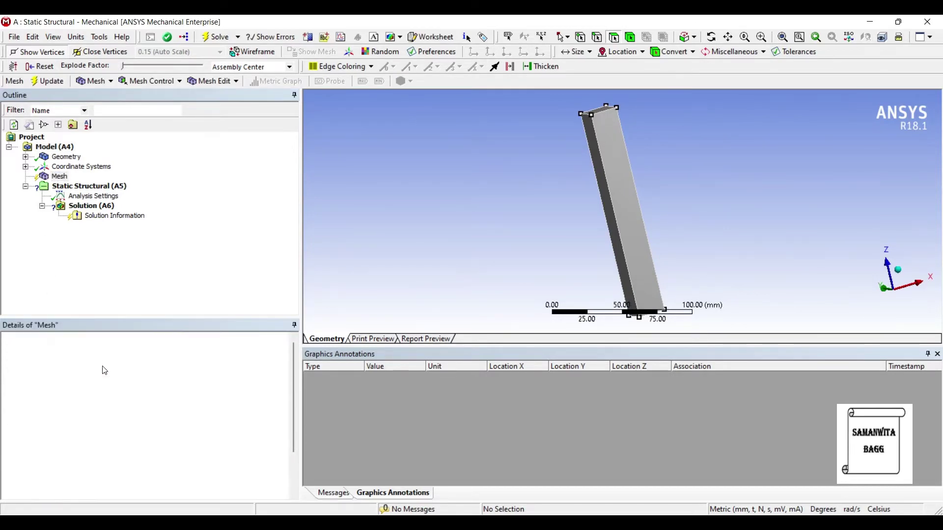
left_click(42, 80)
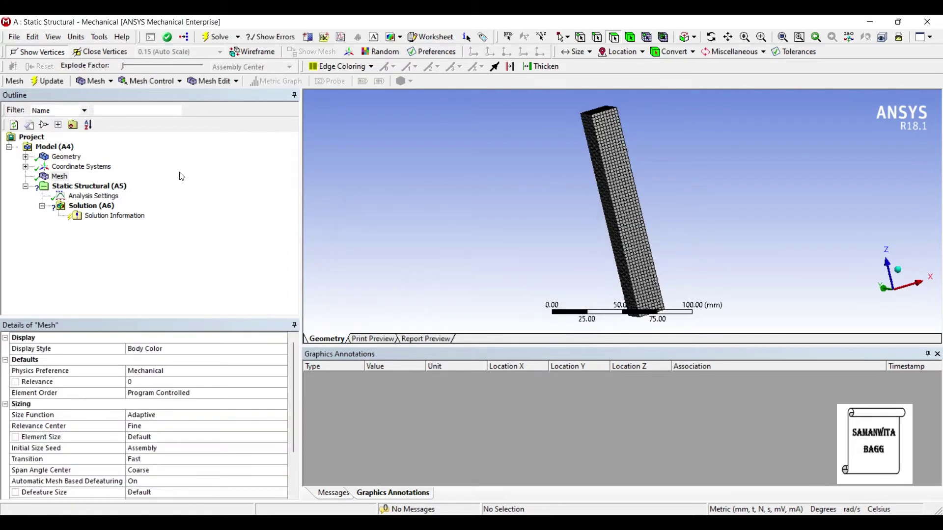
- Start importing a different material for the beam's solid body, bringing up the Engineering Data sources
left_click(26, 157)
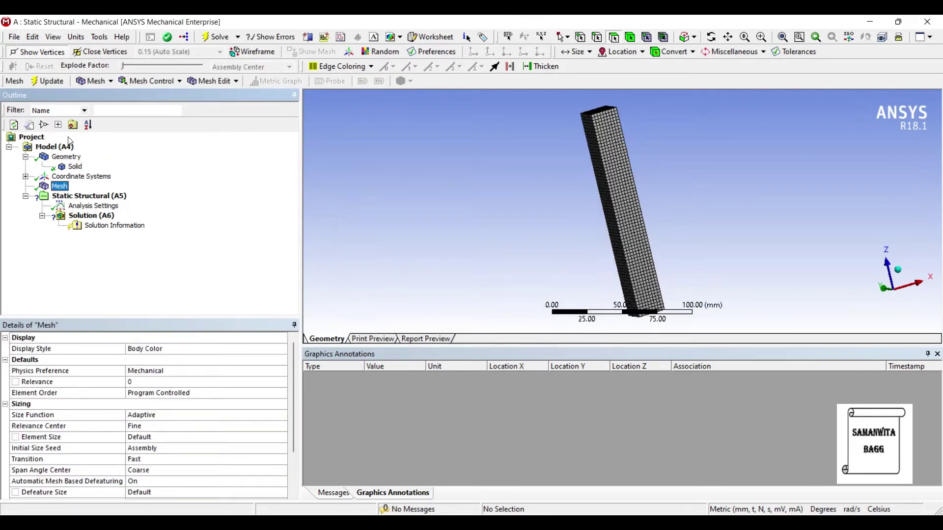
left_click(75, 167)
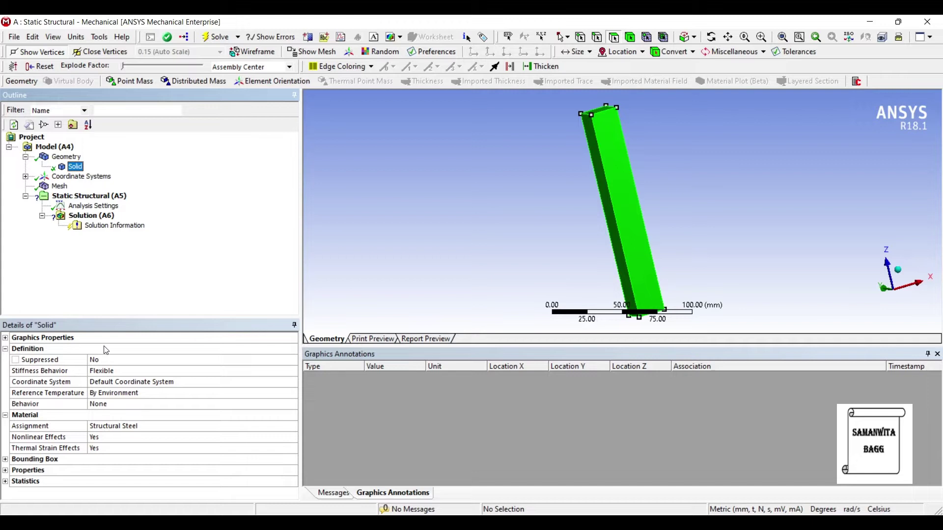
left_click(128, 426)
left_click(293, 426)
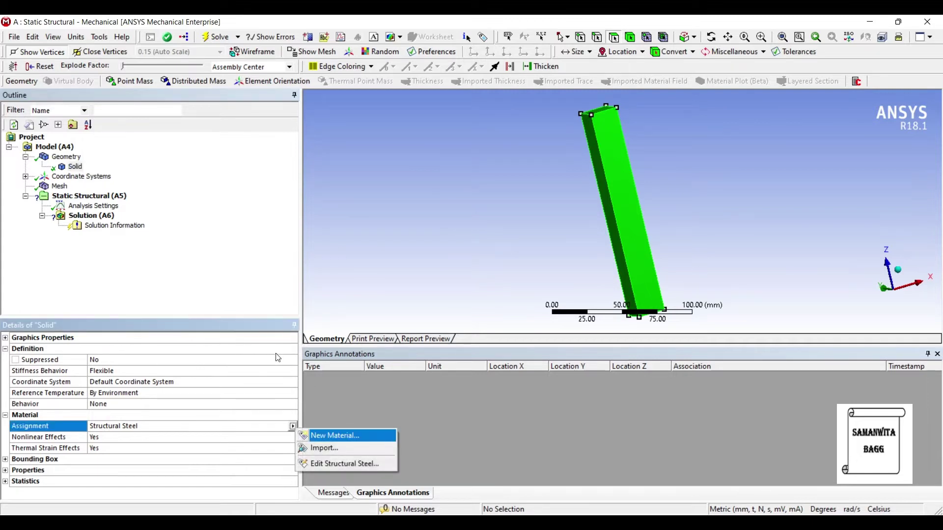
key("Down")
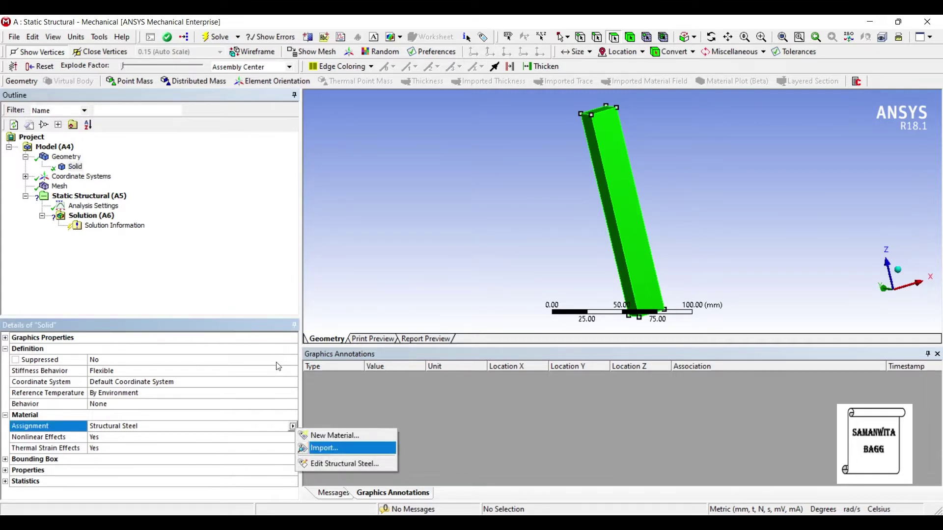
key("Return")
key("Return")
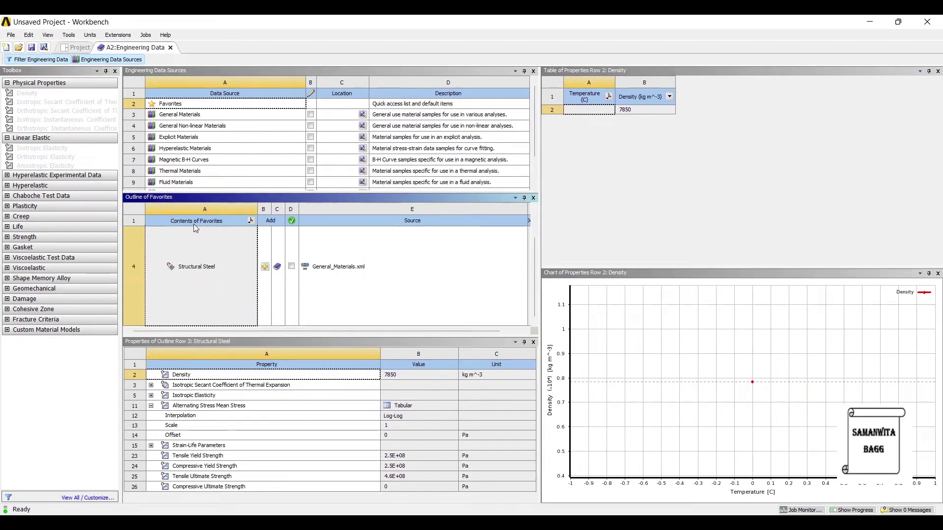
- Add Concrete from the General Materials library to the engineering data and return to the project schematic
scroll(205, 238, "up", 1)
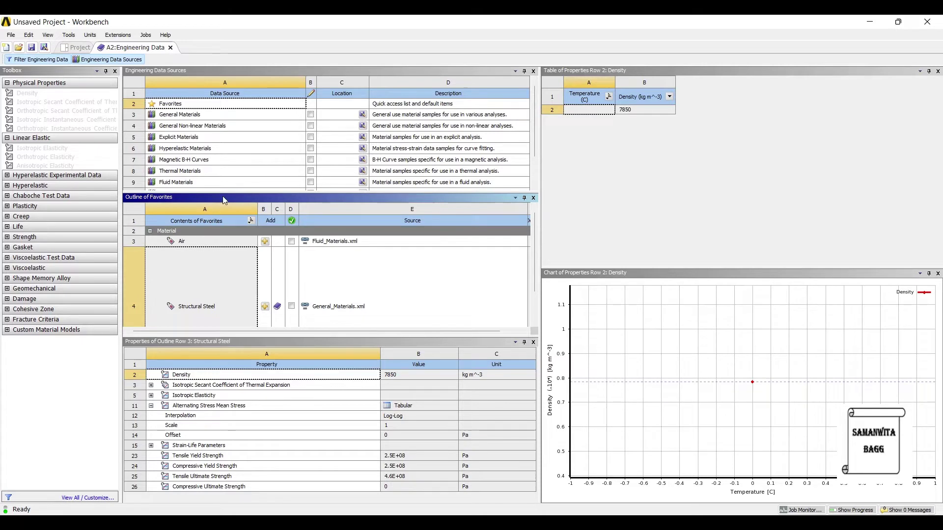
left_click(144, 97)
left_click(179, 114)
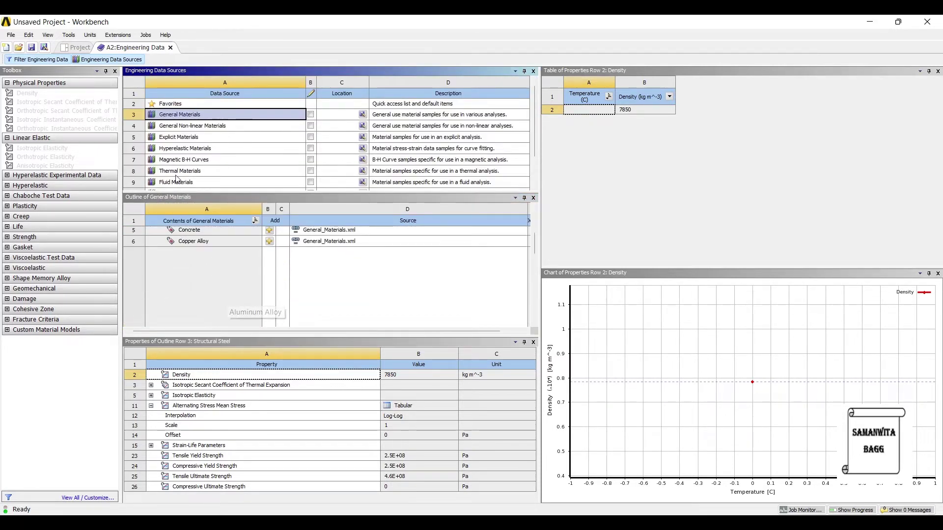
left_click(269, 232)
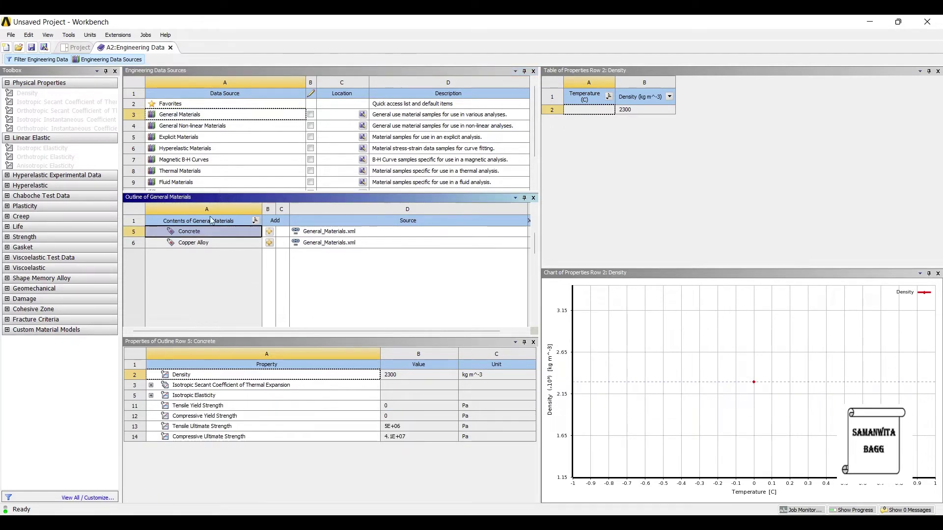
left_click(60, 45)
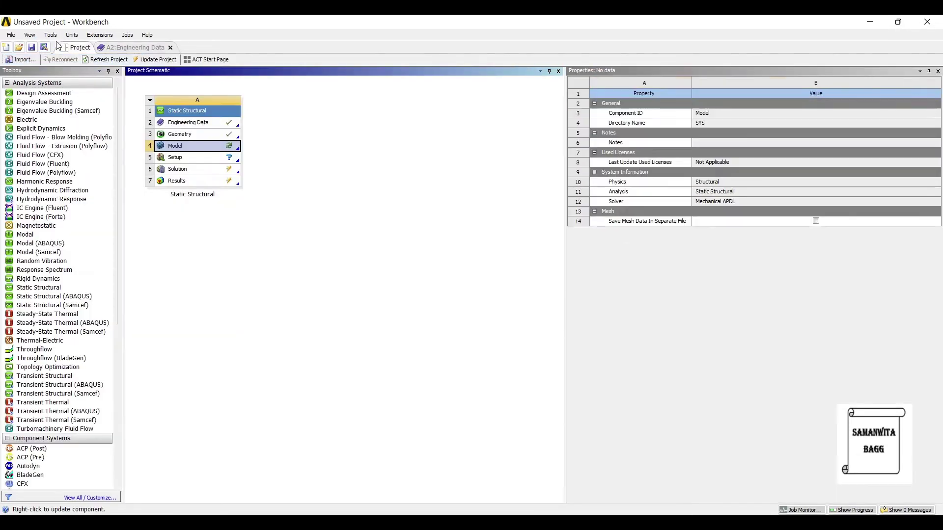
- Refresh the project and assign Concrete as the material of the beam's solid body in Mechanical
left_click(115, 59)
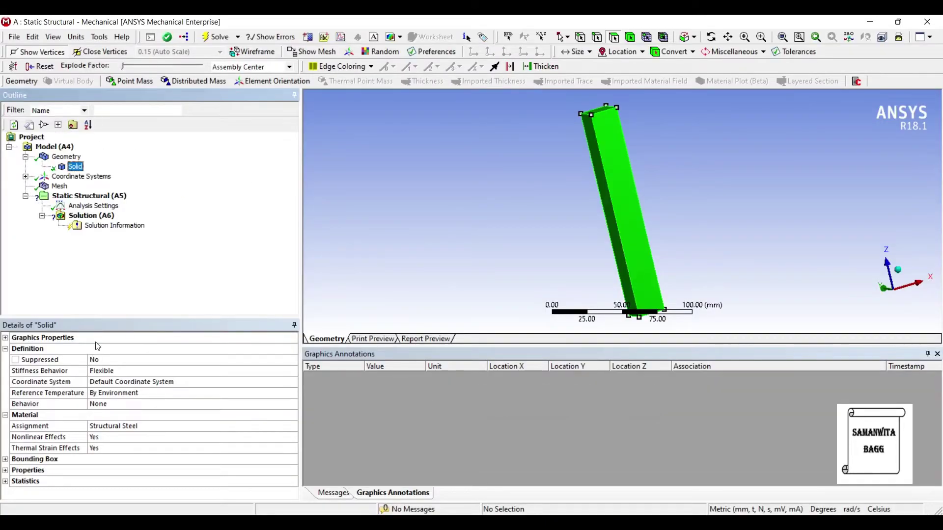
left_click(113, 346)
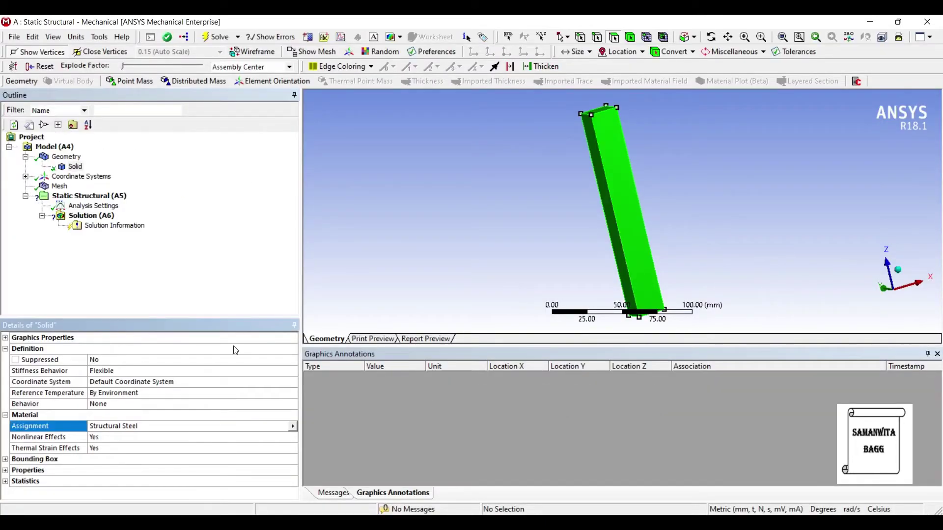
left_click(293, 426)
left_click(324, 482)
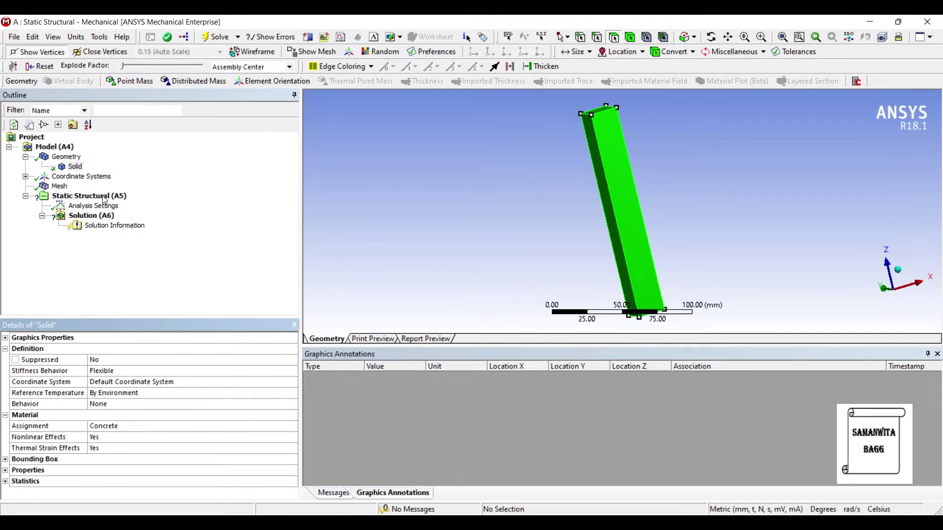
- Add a Fixed Support to the static structural analysis, scoped to the beam's bottom end face
left_click(83, 196)
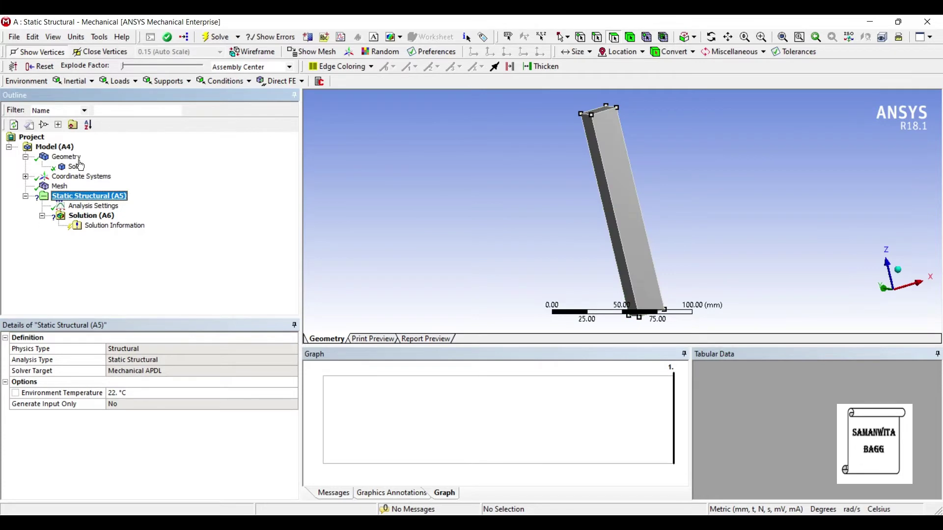
right_click(100, 196)
mouse_move(206, 204)
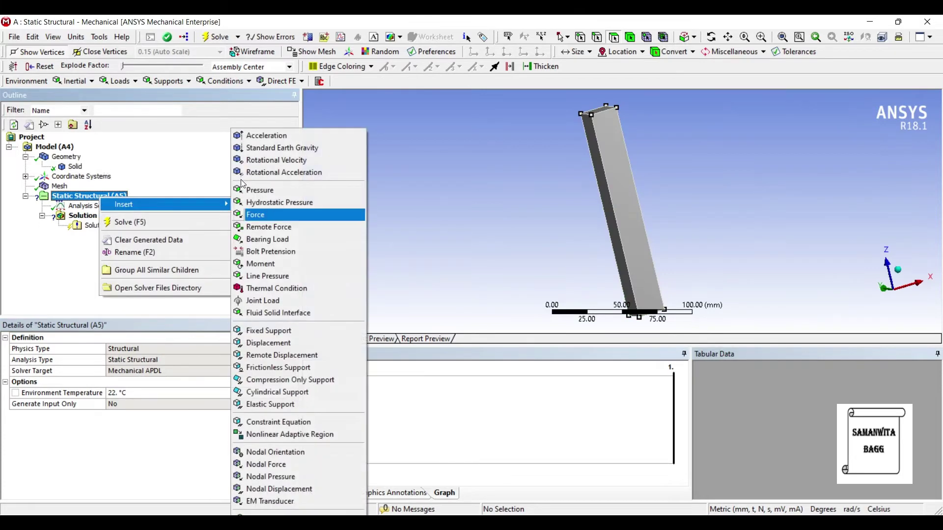
left_click(269, 331)
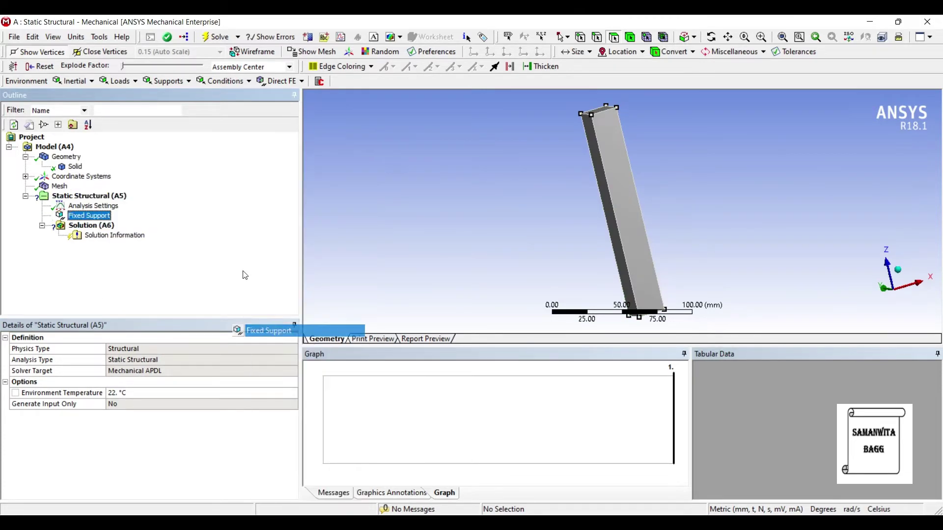
left_click(645, 298)
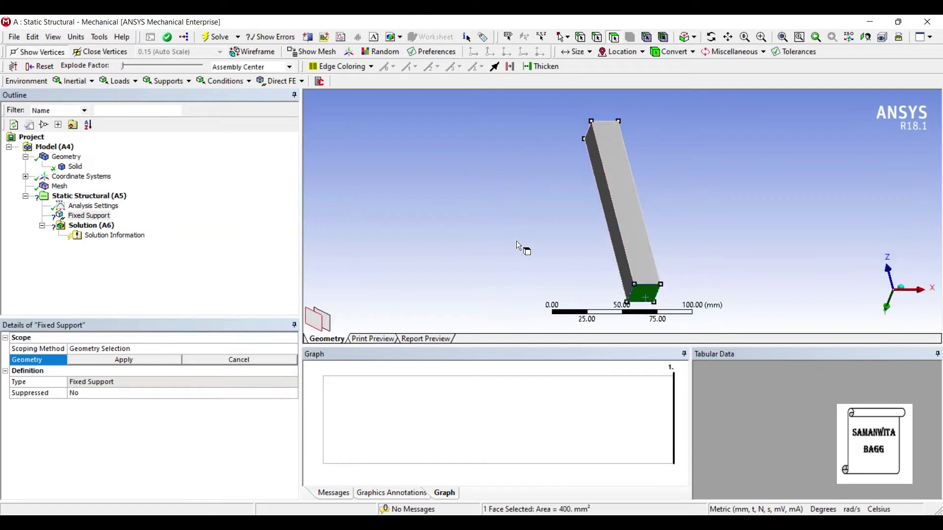
left_click(97, 288)
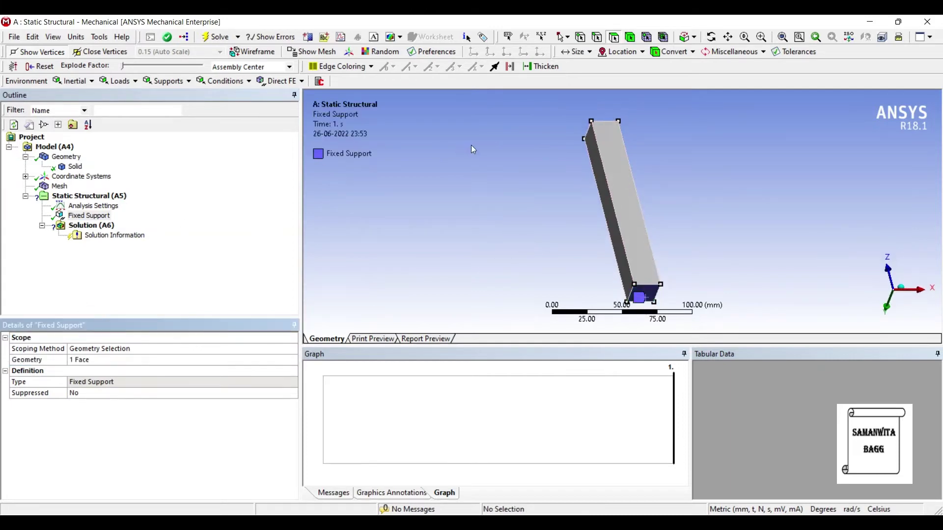
- Apply a Pressure of 50 MPa to the beam's top end face
middle_click_drag(473, 150, 474, 170)
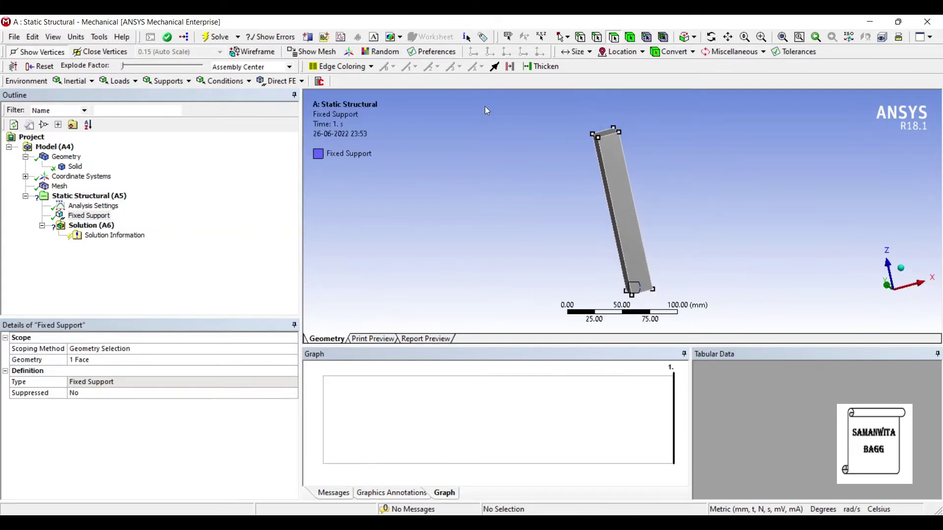
left_click(607, 132)
right_click(607, 132)
mouse_move(631, 139)
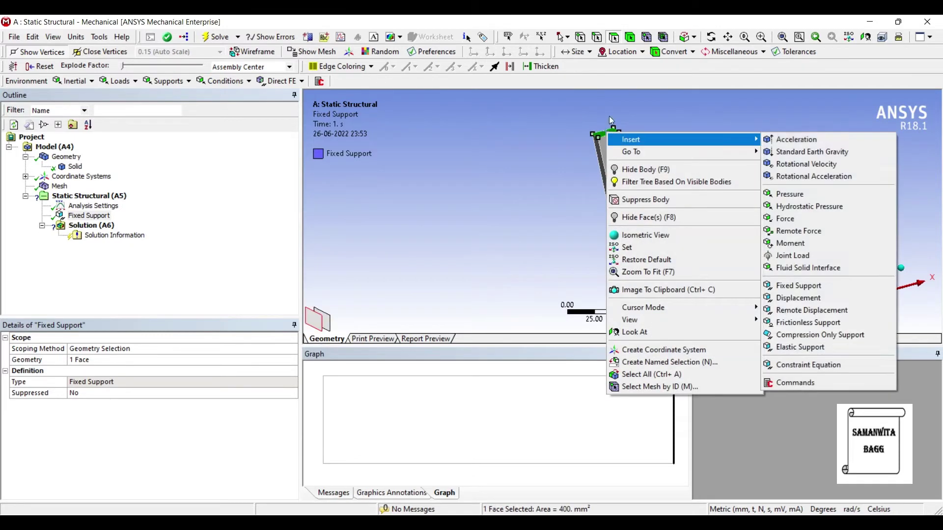
left_click(790, 194)
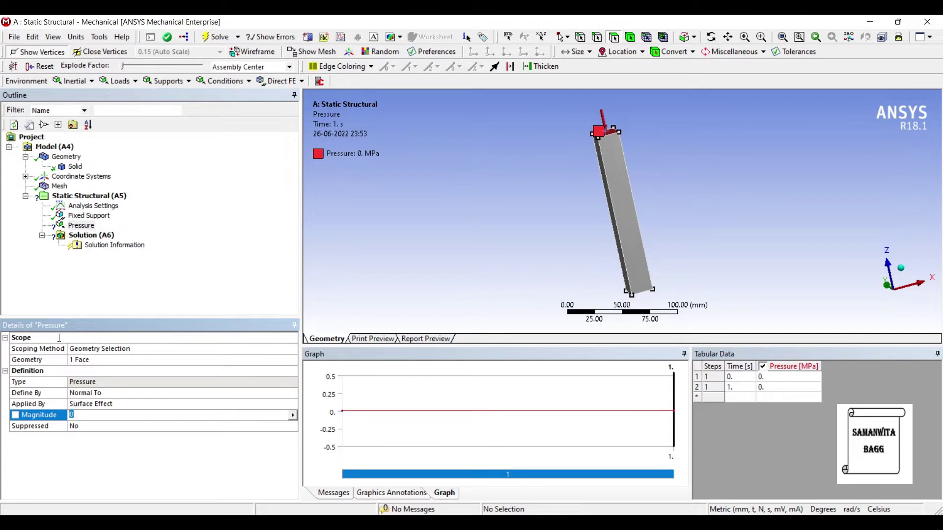
type("50")
key("Return")
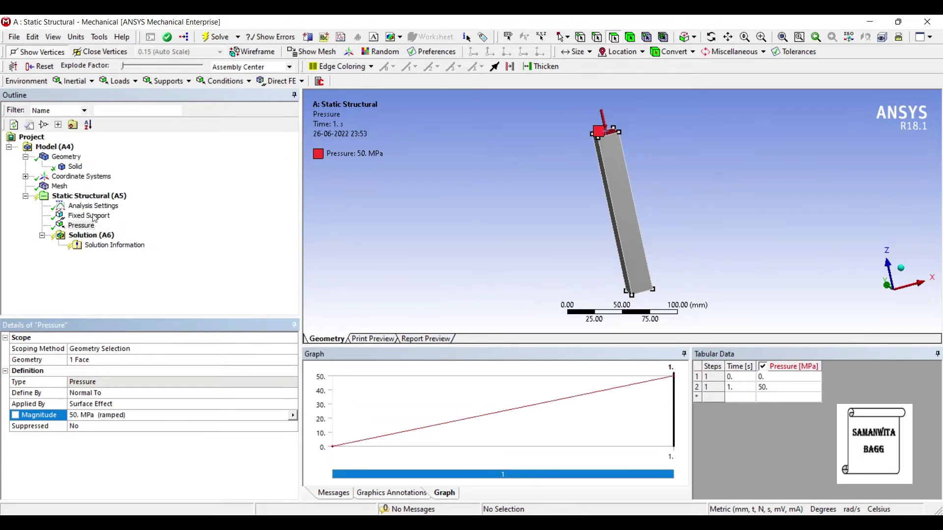
- Insert a Total Deformation result into the static structural solution
left_click(93, 235)
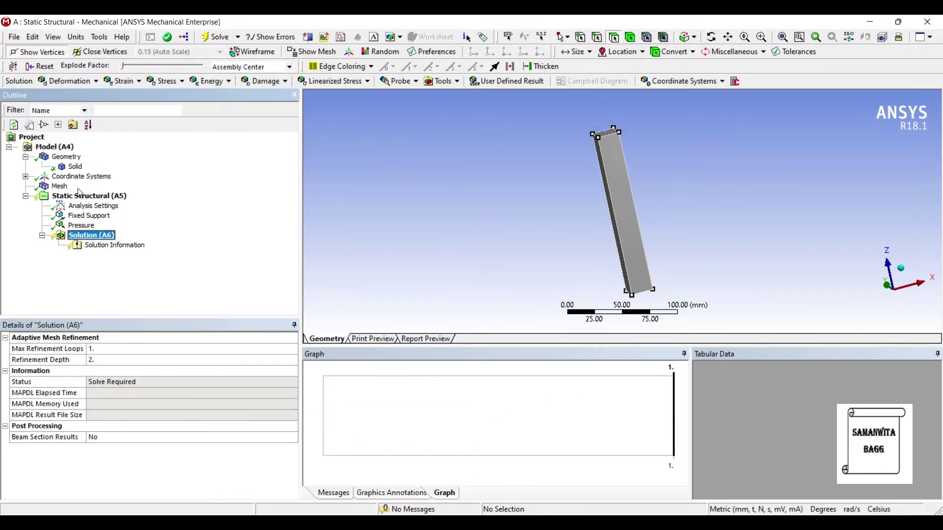
right_click(97, 233)
mouse_move(148, 239)
mouse_move(261, 251)
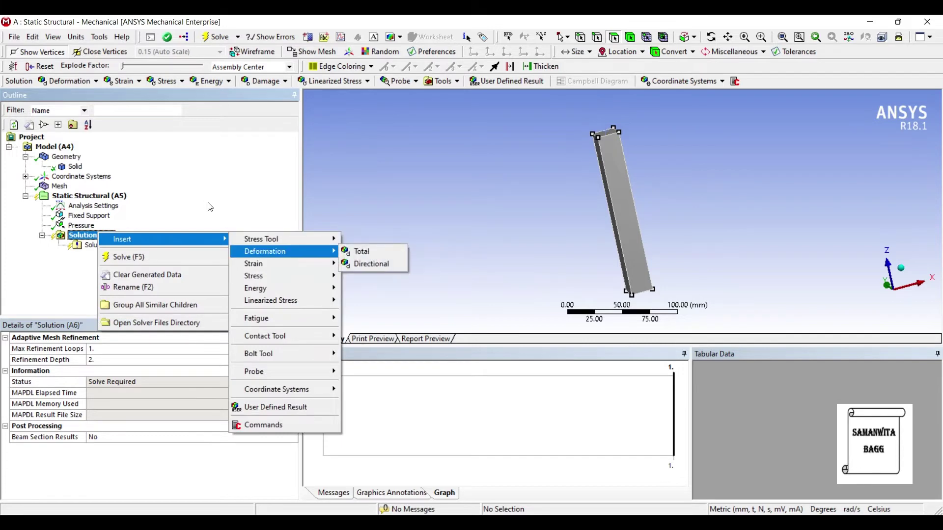
key("Down")
key("Return")
key("Up")
key("Up")
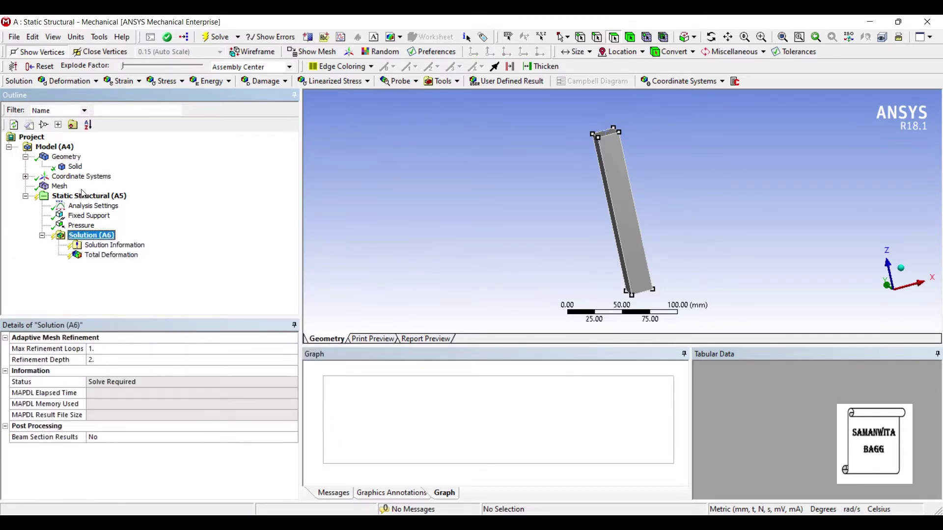
- Insert an Equivalent (von-Mises) Stress result into the static structural solution
key("shift+F10")
key("Right")
key("Down")
key("Down")
key("Down")
key("Down")
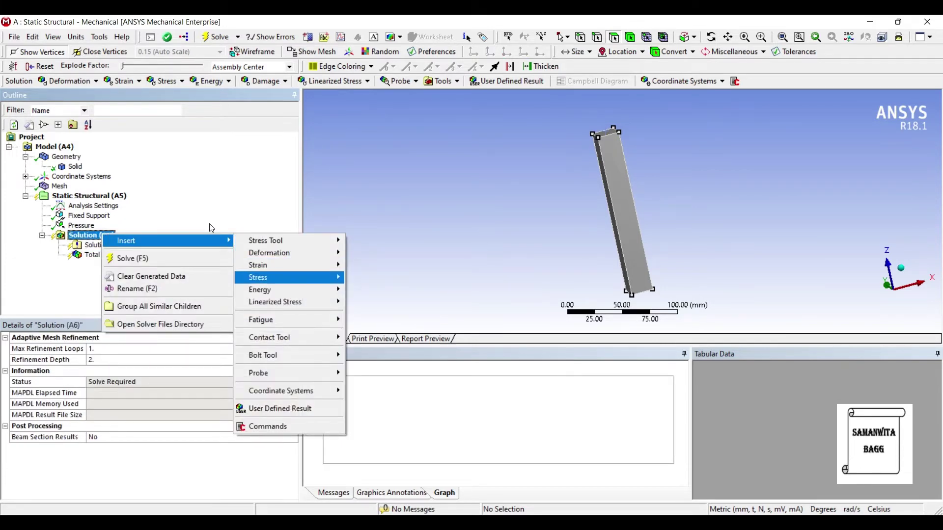
key("Right")
key("Return")
key("Up")
key("Up")
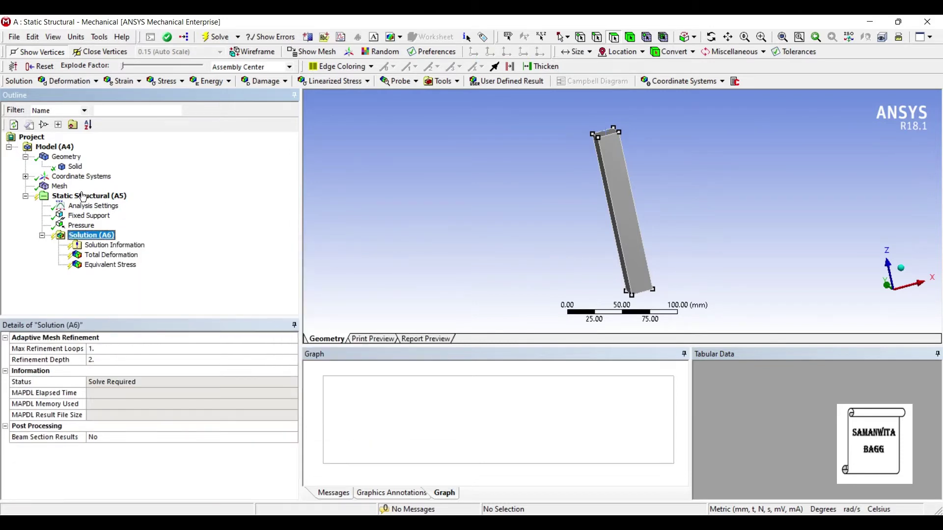
- Solve the static structural analysis and view its Total Deformation and Equivalent Stress results
left_click(216, 38)
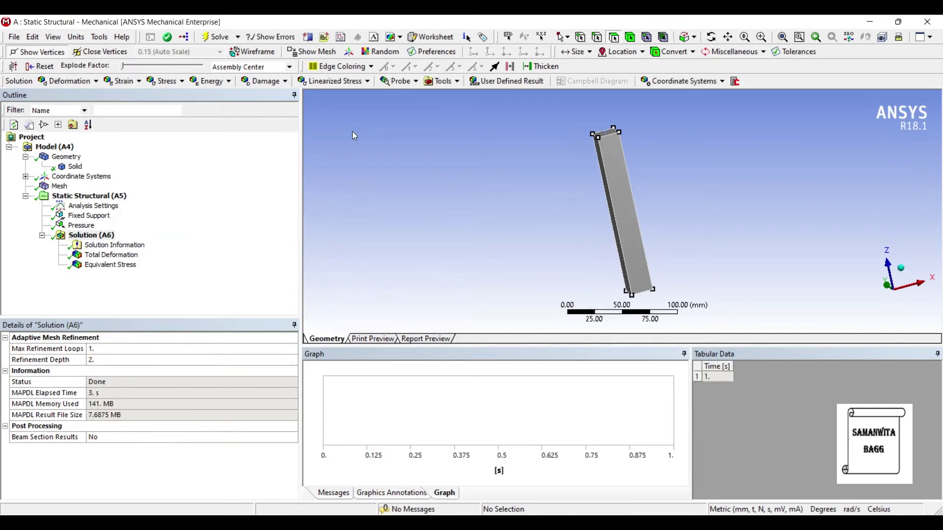
left_click(111, 255)
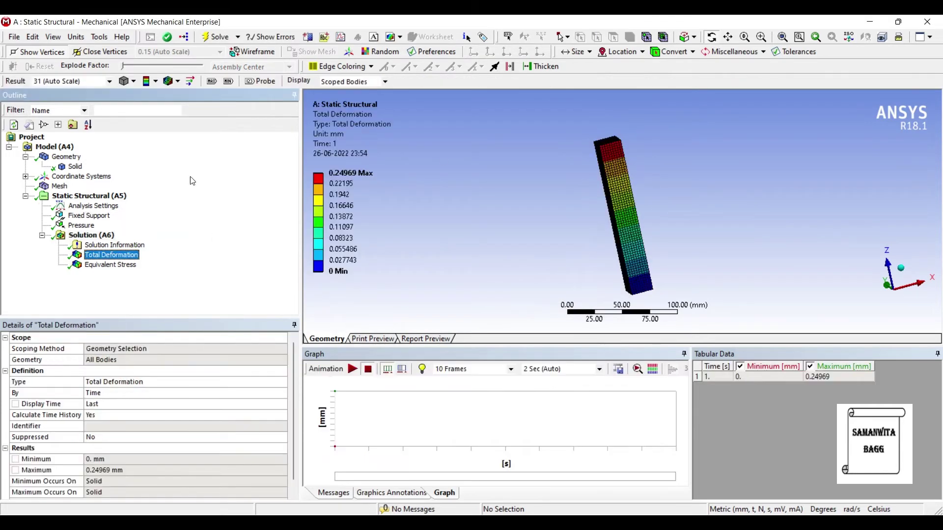
left_click_drag(554, 210, 483, 208)
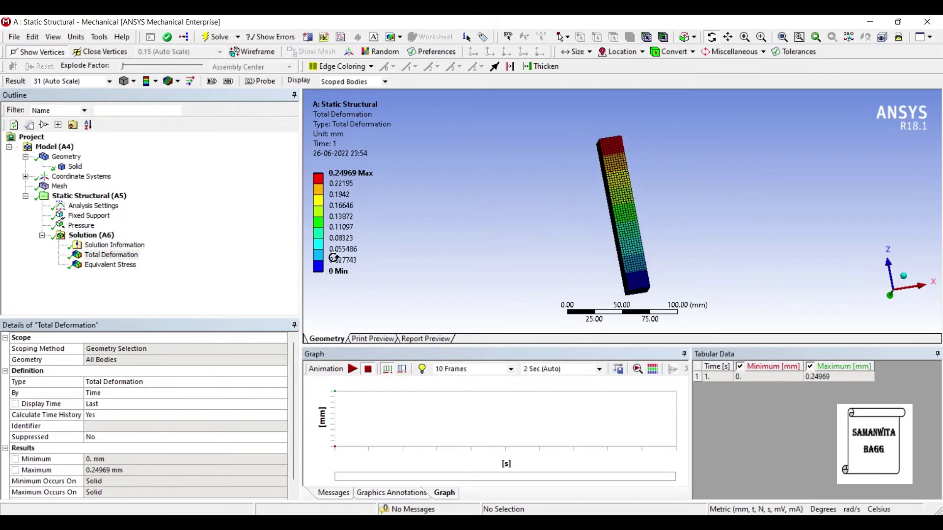
left_click(110, 265)
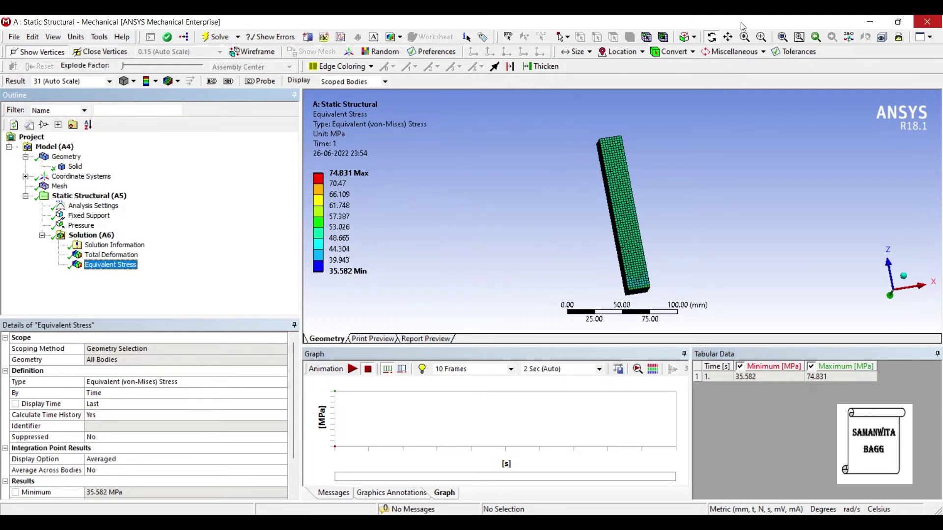
- In Workbench, add an Eigenvalue Buckling system linked to the Static Structural solution and open its Setup in Mechanical
left_click(869, 22)
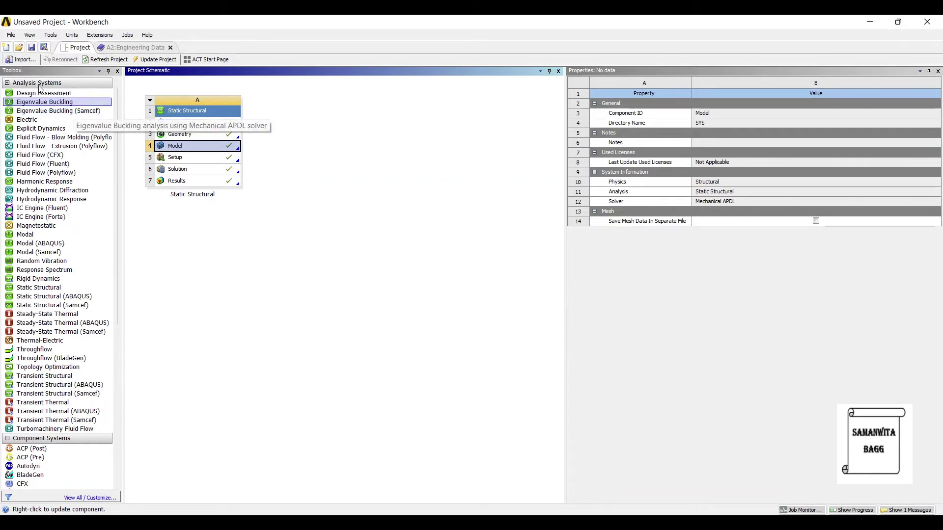
left_click_drag(40, 102, 172, 140)
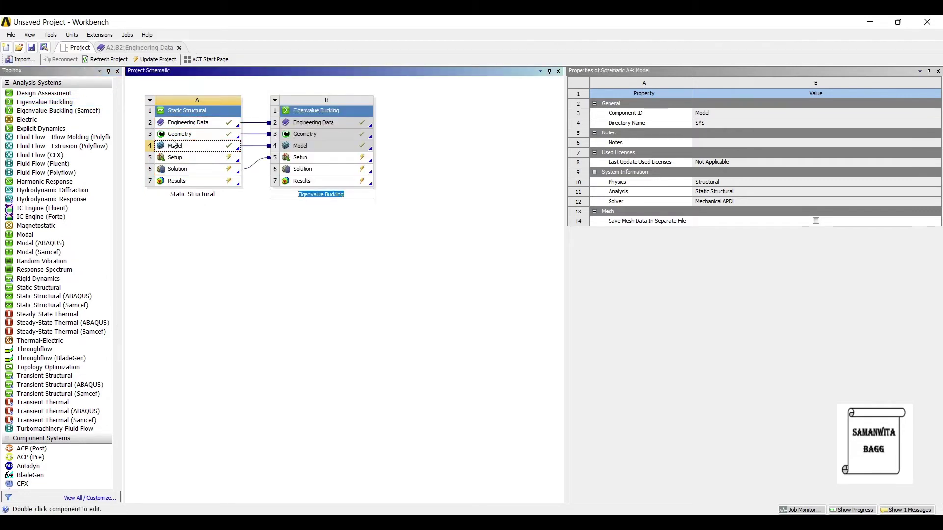
left_click(175, 143)
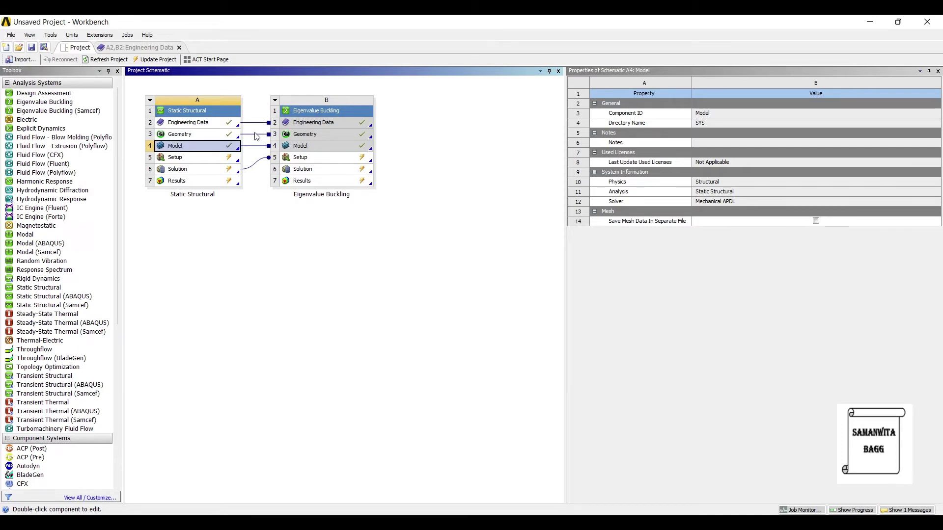
double_click(300, 157)
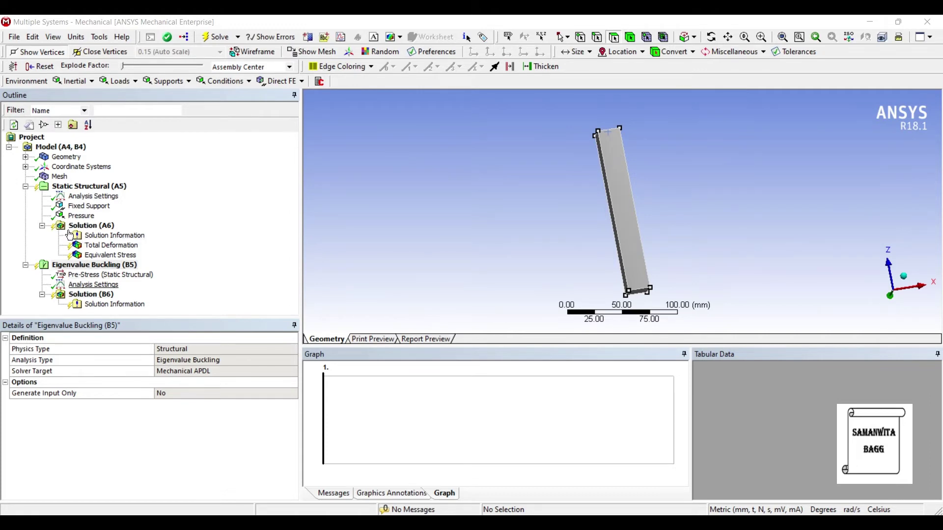
- Set the buckling analysis's Max Modes to Find to 3 and insert a Total Deformation result into its solution
left_click(93, 284)
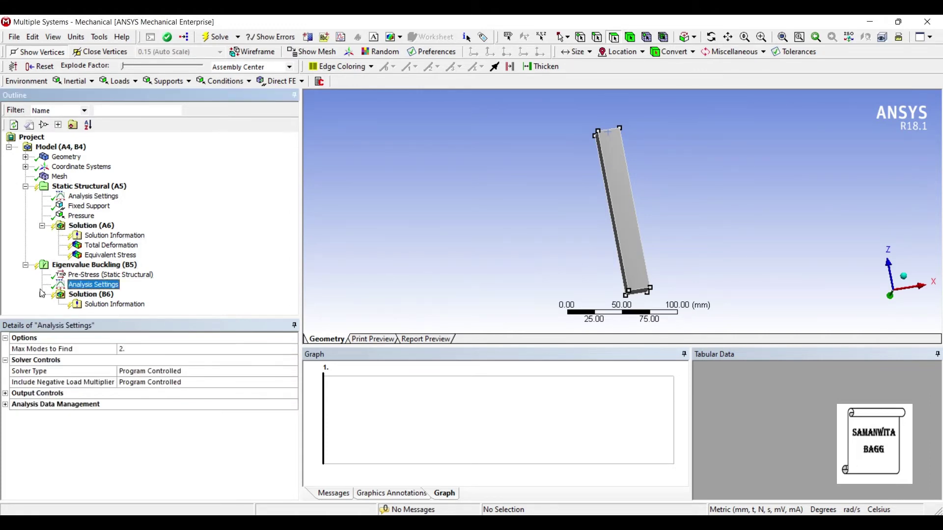
left_click(129, 350)
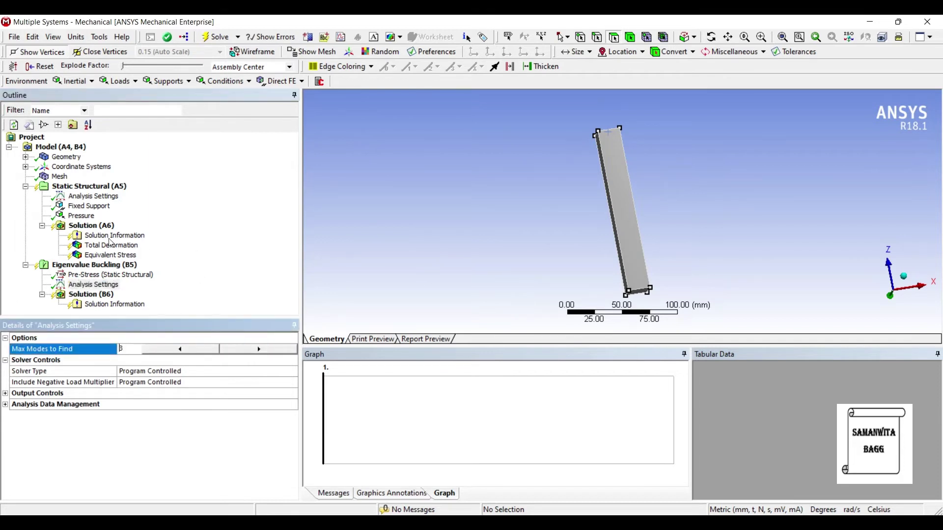
left_click(91, 294)
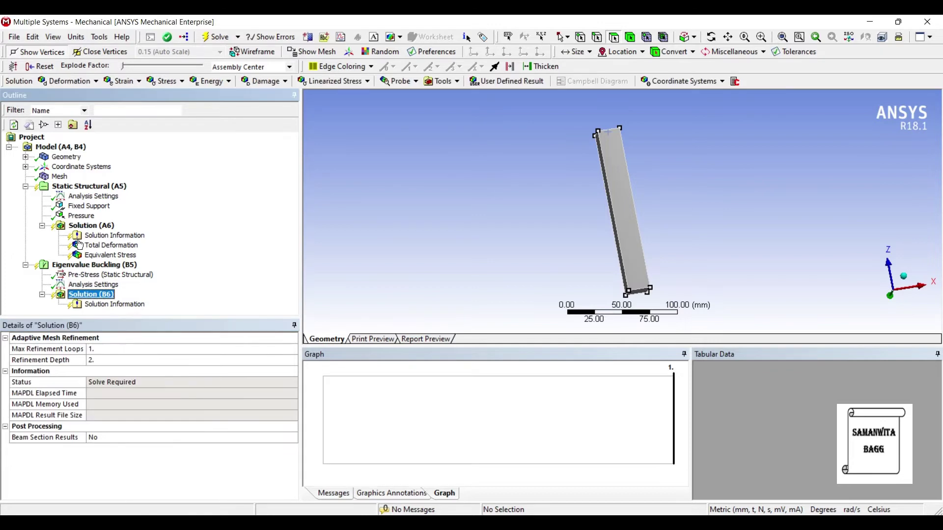
right_click(99, 295)
mouse_move(220, 302)
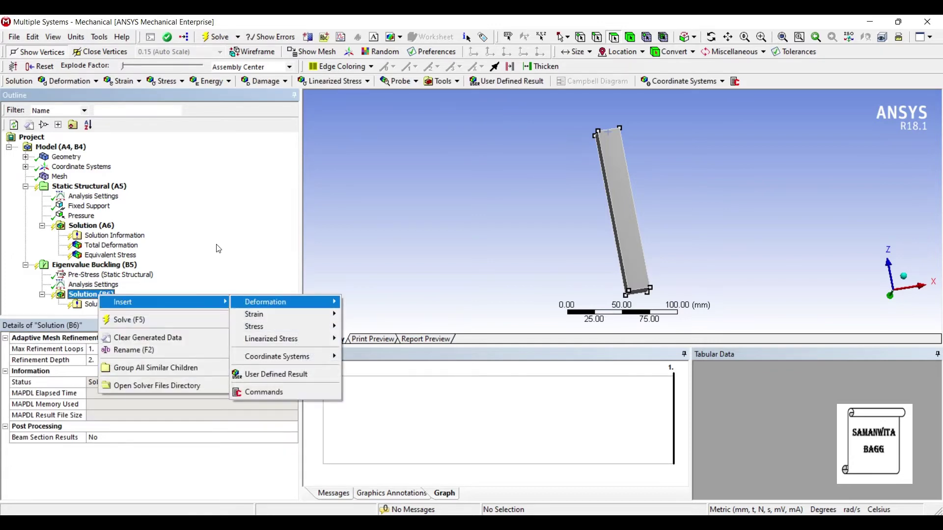
mouse_move(269, 302)
key("Return")
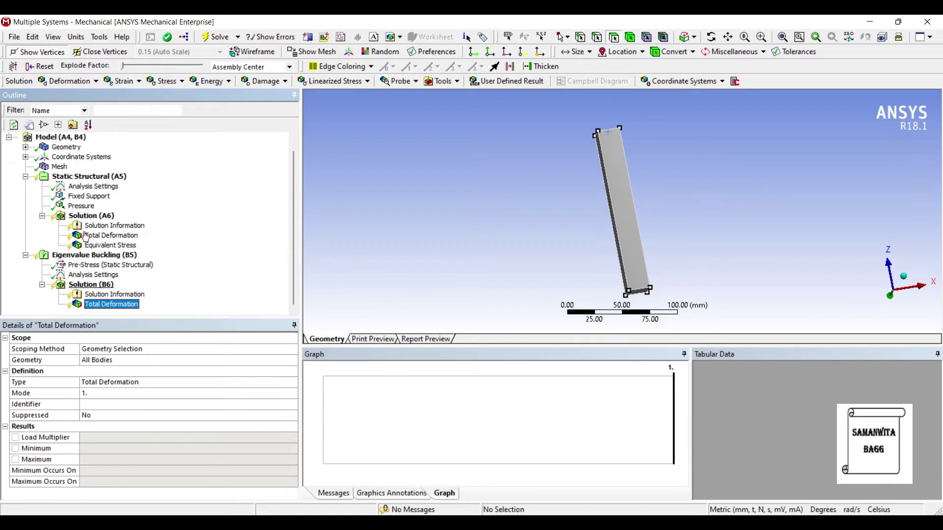
- Insert a second Total Deformation result into the buckling solution and set its Mode to 2
right_click(105, 285)
mouse_move(120, 292)
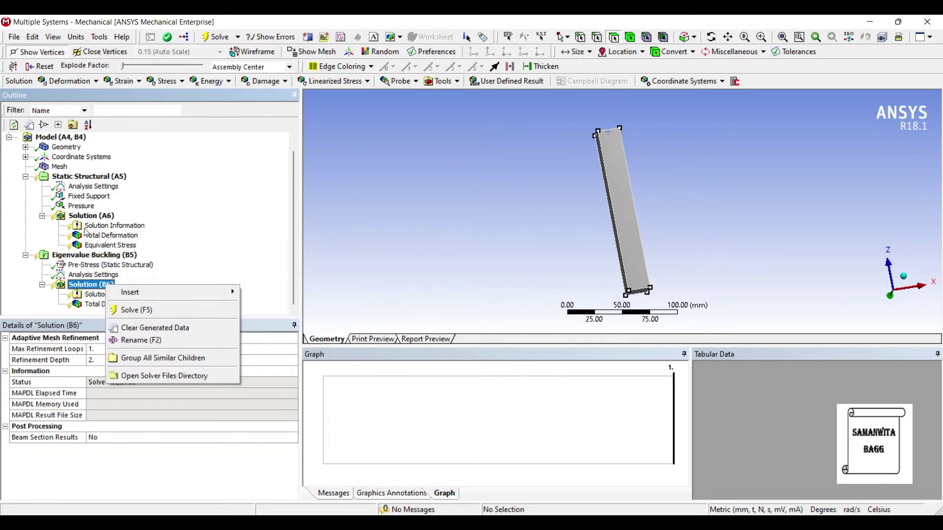
mouse_move(162, 292)
key("Right")
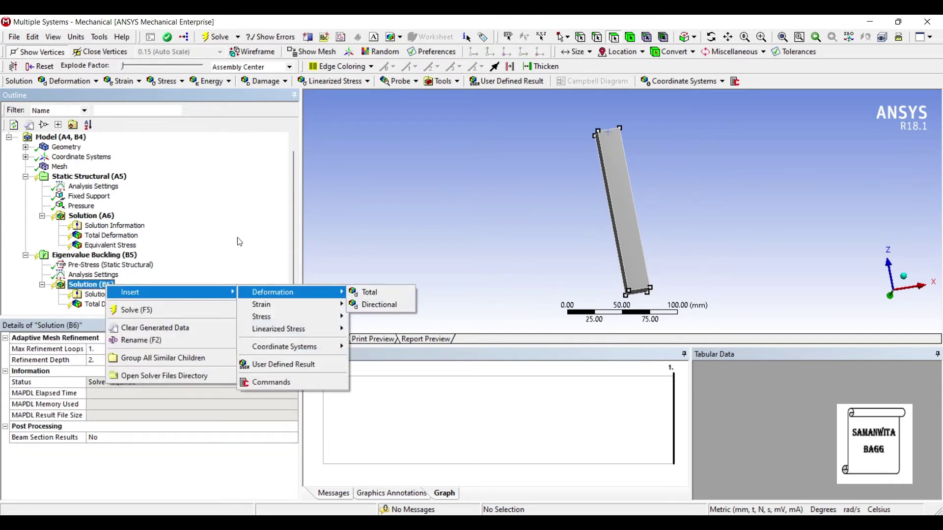
key("Return")
left_click(91, 393)
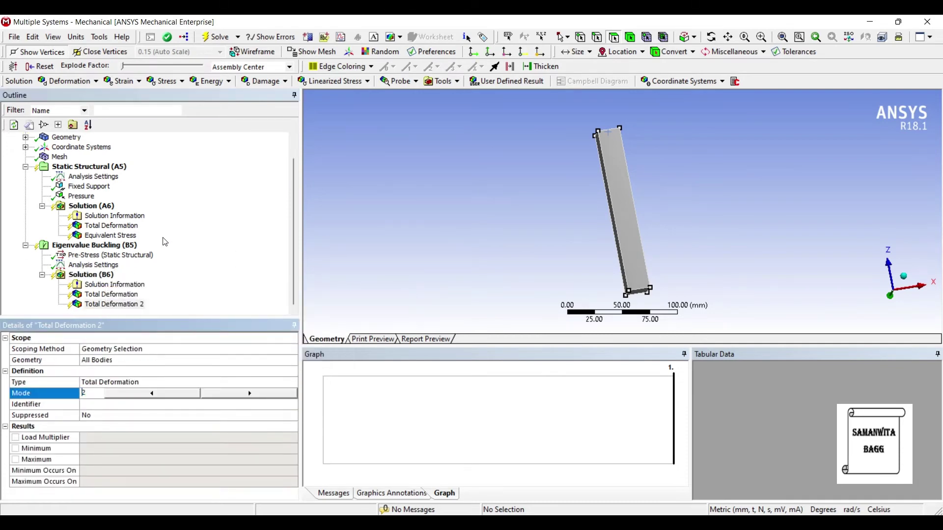
- Insert a third Total Deformation result into the buckling solution and set its Mode to 3
right_click(104, 276)
mouse_move(197, 285)
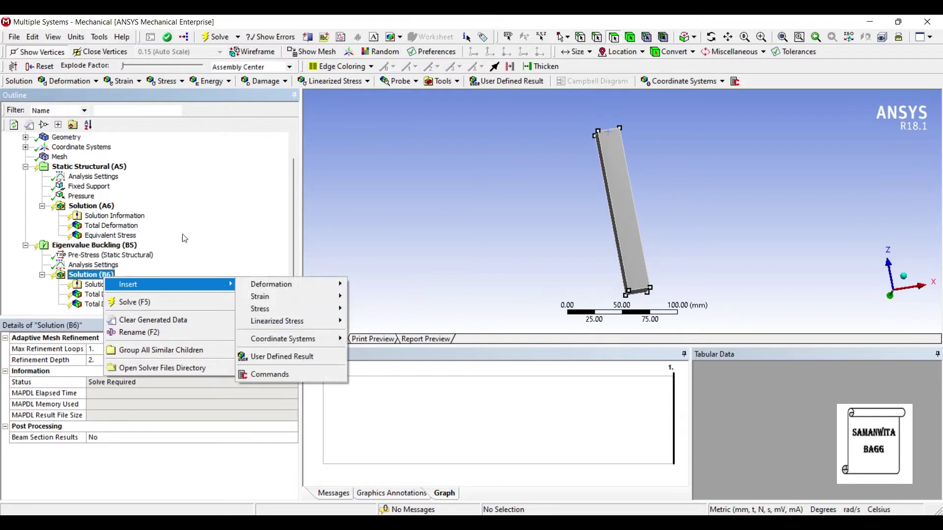
key("Right")
key("Return")
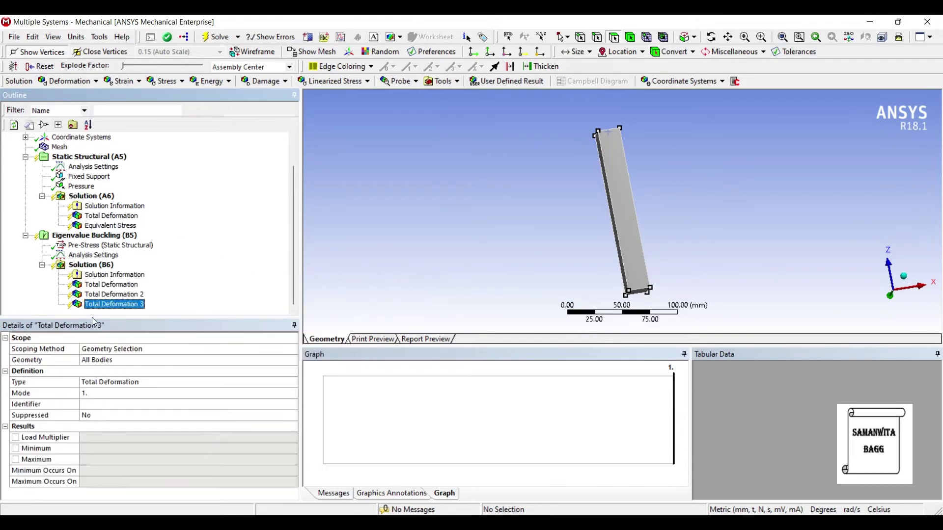
key("Tab")
type("3")
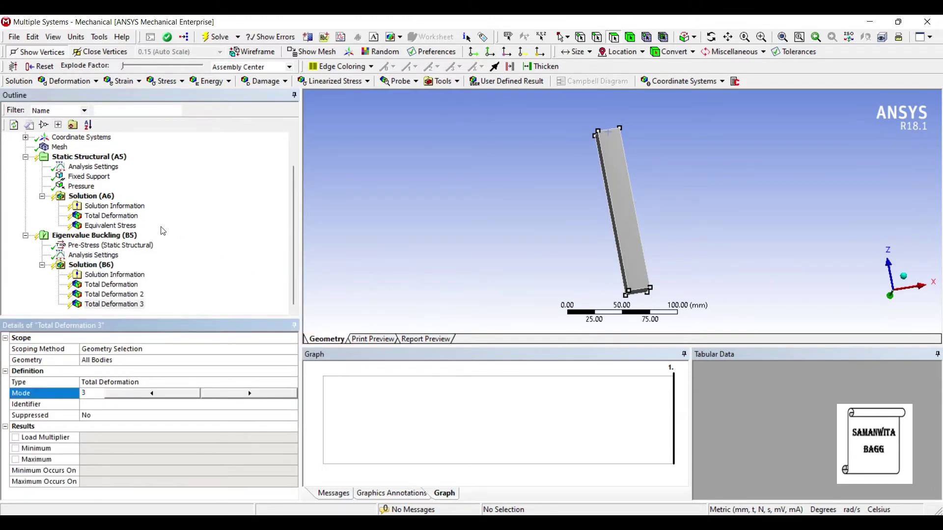
- Select the Eigenvalue Buckling solution and solve it
key("shift+Tab")
key("Up")
key("Up")
key("Up")
key("Up")
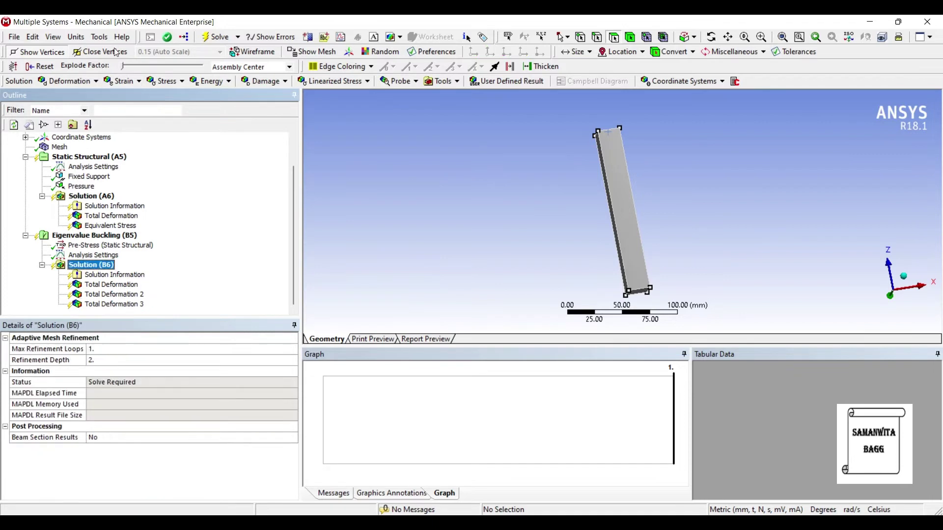
left_click(216, 37)
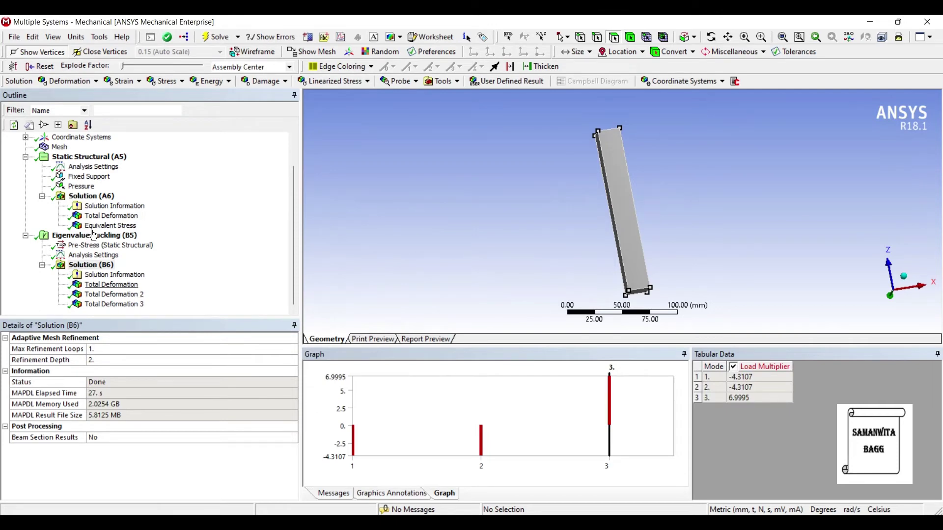
- Animate the buckling Total Deformation results for modes 1, 2 and 3 and examine each buckled shape
left_click(111, 285)
middle_click_drag(495, 239, 514, 258)
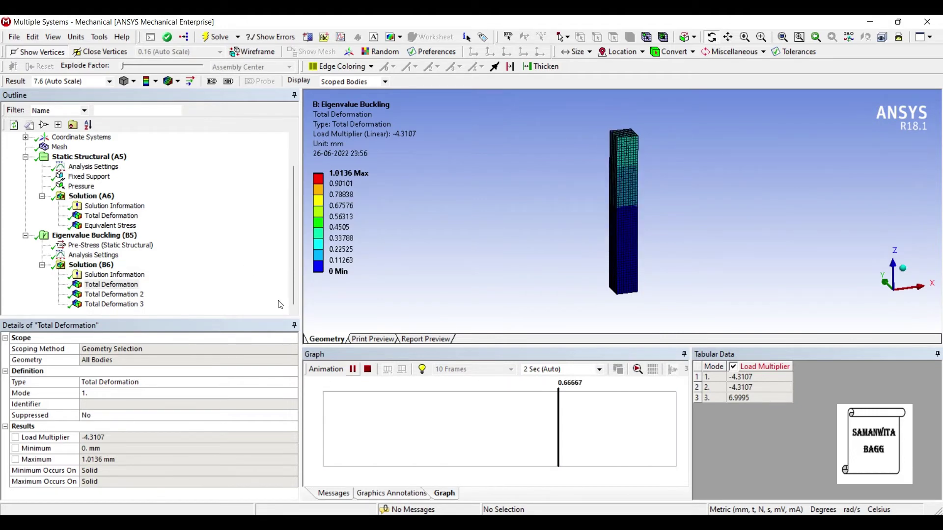
left_click(352, 369)
left_click(114, 295)
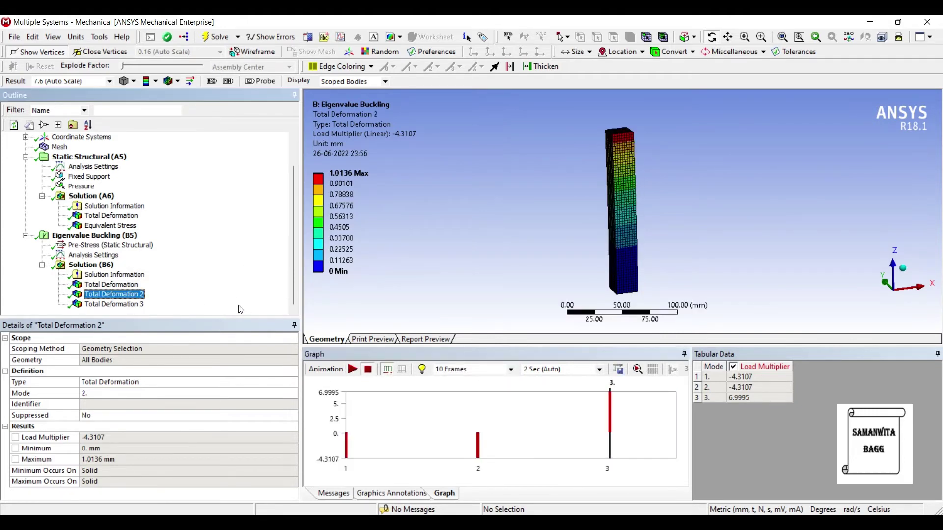
left_click(353, 369)
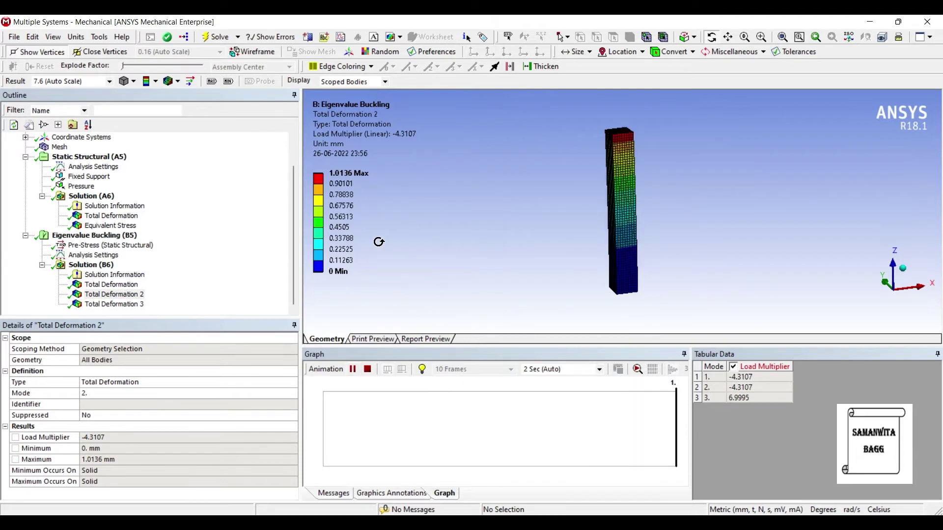
left_click_drag(404, 228, 505, 155)
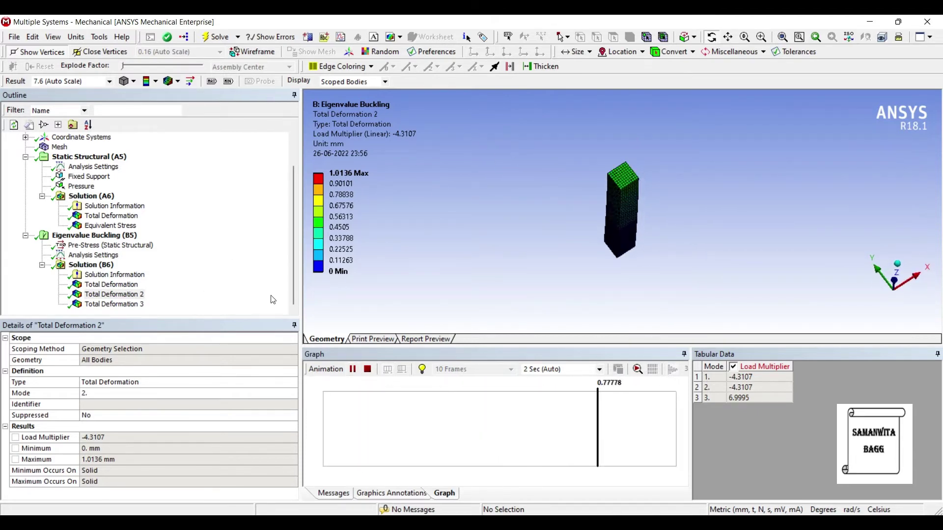
left_click(352, 369)
left_click(111, 284)
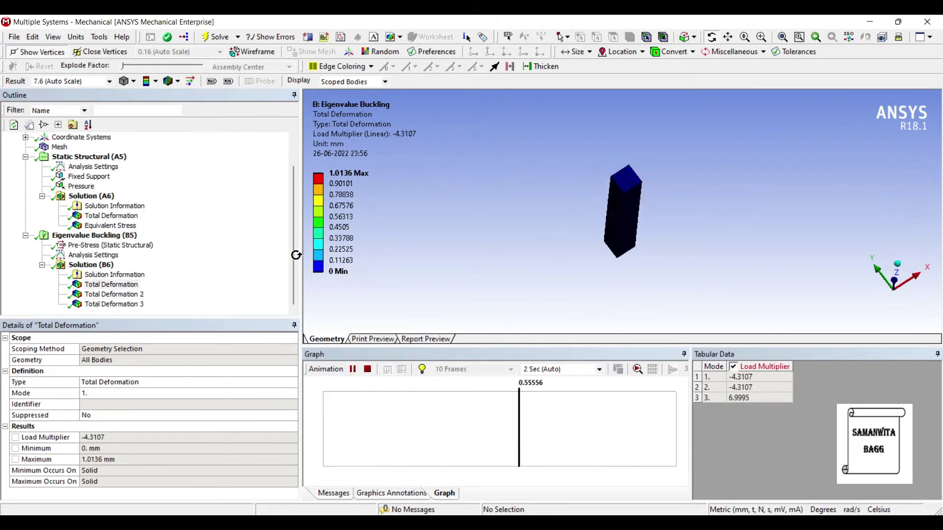
key("Down")
key("Down")
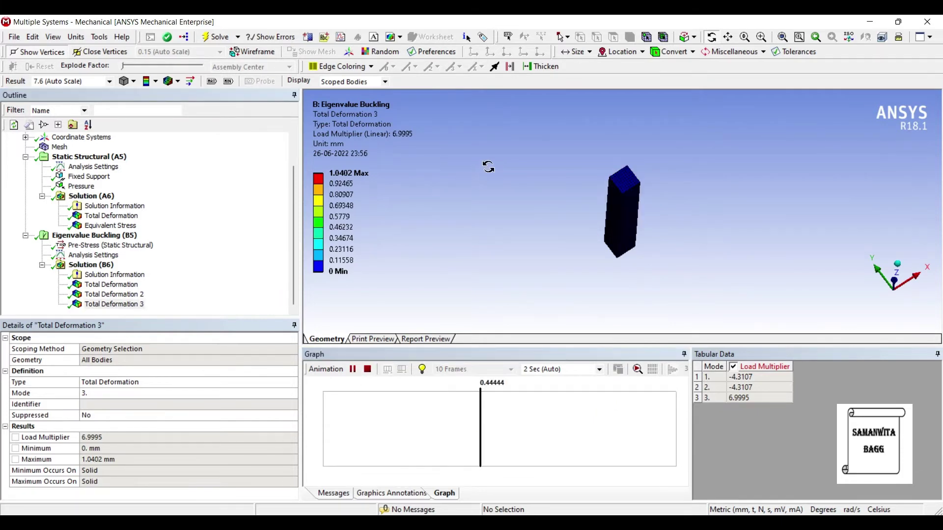
left_click_drag(488, 167, 486, 133)
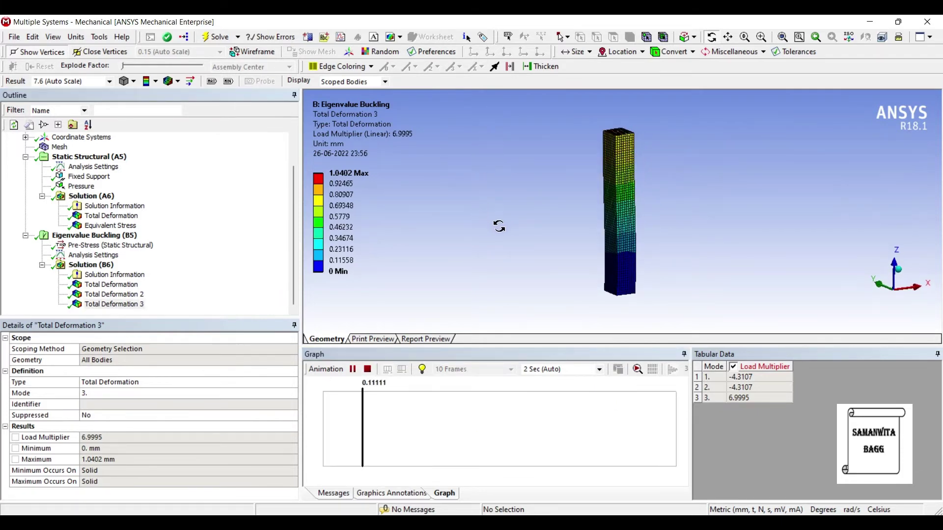
left_click(279, 304)
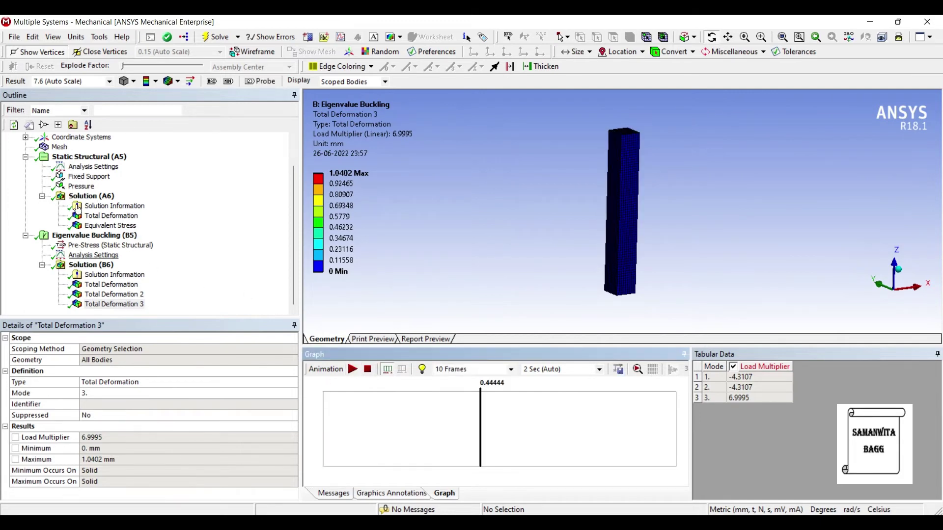
- Set the buckling analysis's Max Modes to Find to 6
left_click(93, 255)
key("Tab")
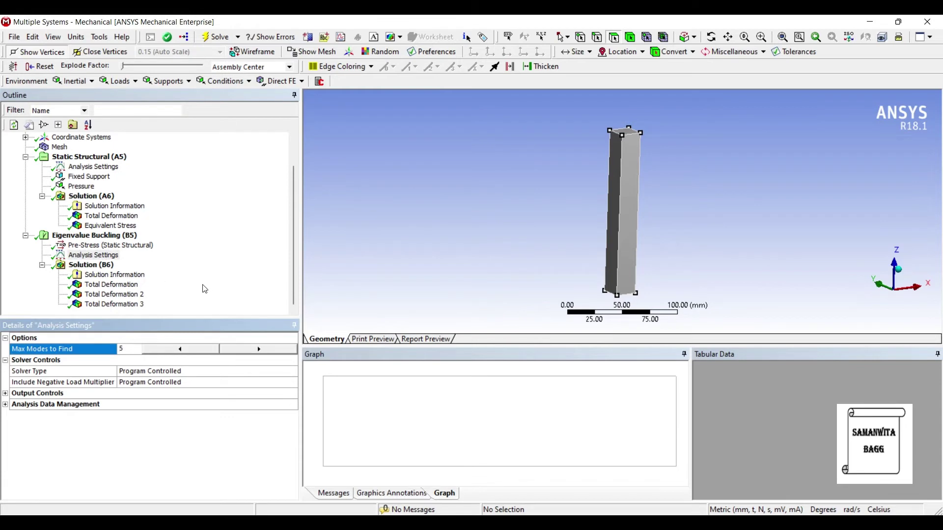
left_click(186, 211)
- Insert a fourth Total Deformation result into the buckling solution and set its Mode to 4
right_click(106, 264)
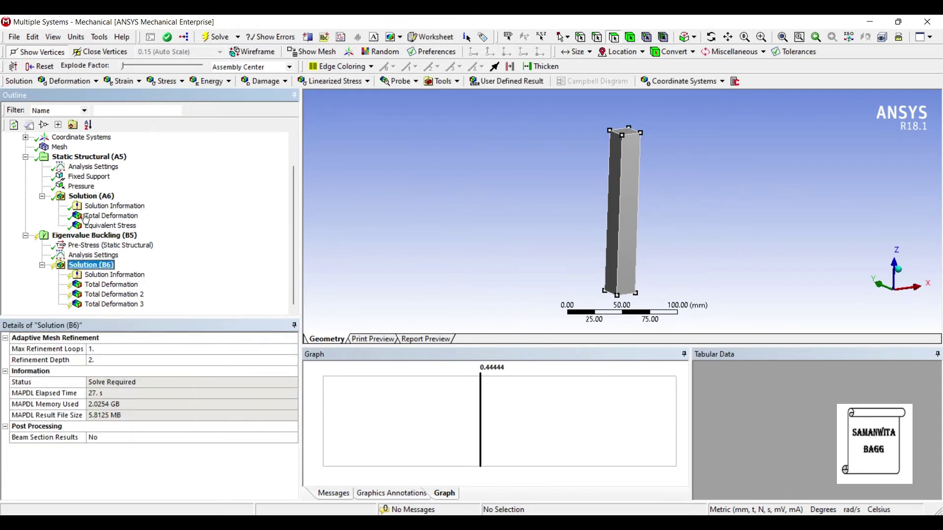
key("Down")
key("Right")
key("Down")
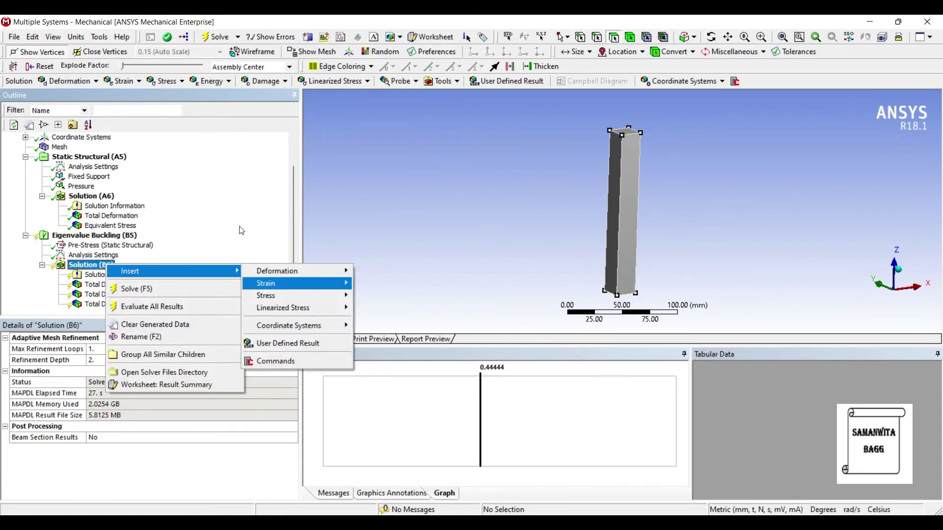
key("Up")
key("Right")
key("Right")
key("Return")
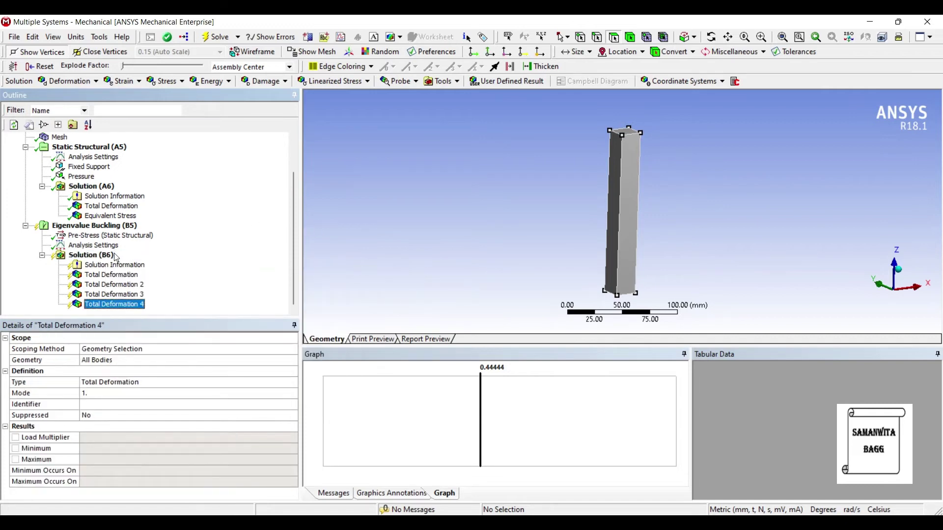
left_click(118, 394)
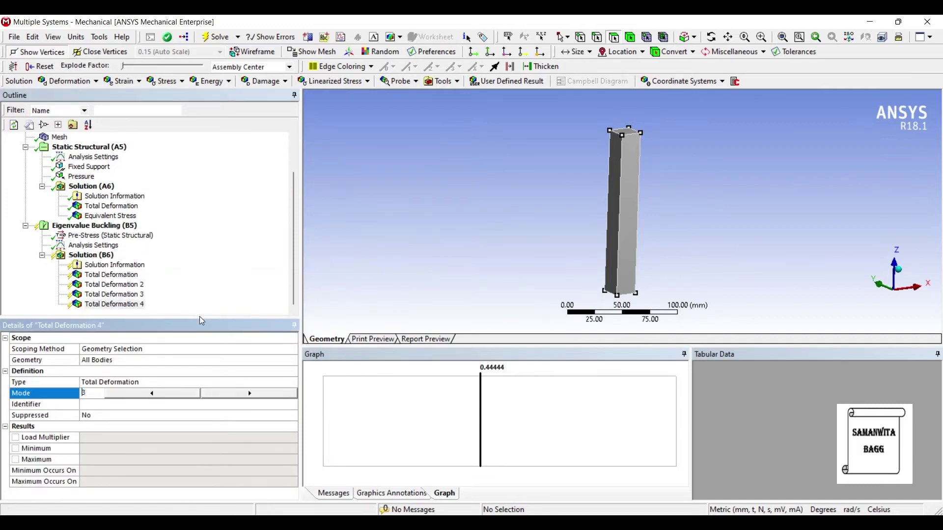
left_click(249, 394)
- Insert a fifth Total Deformation result into the buckling solution and set its Mode to 5
right_click(113, 255)
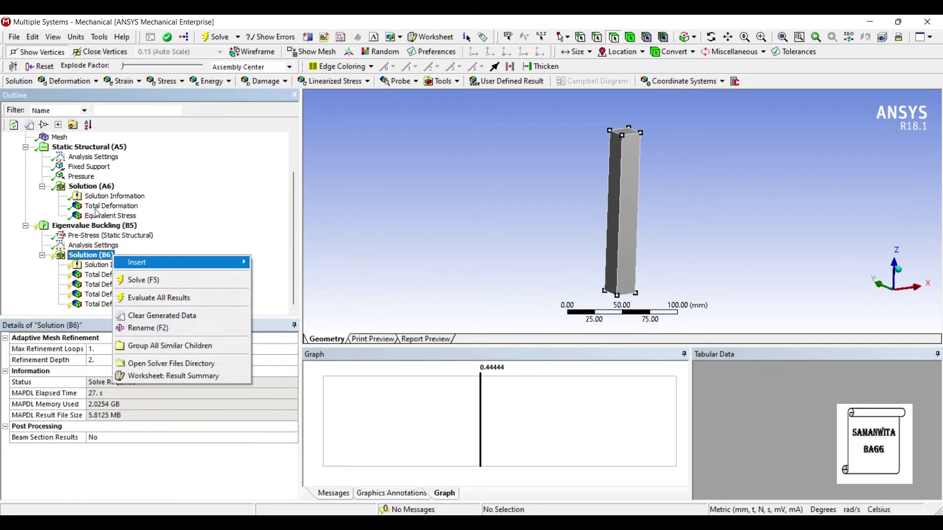
key("Right")
key("Right")
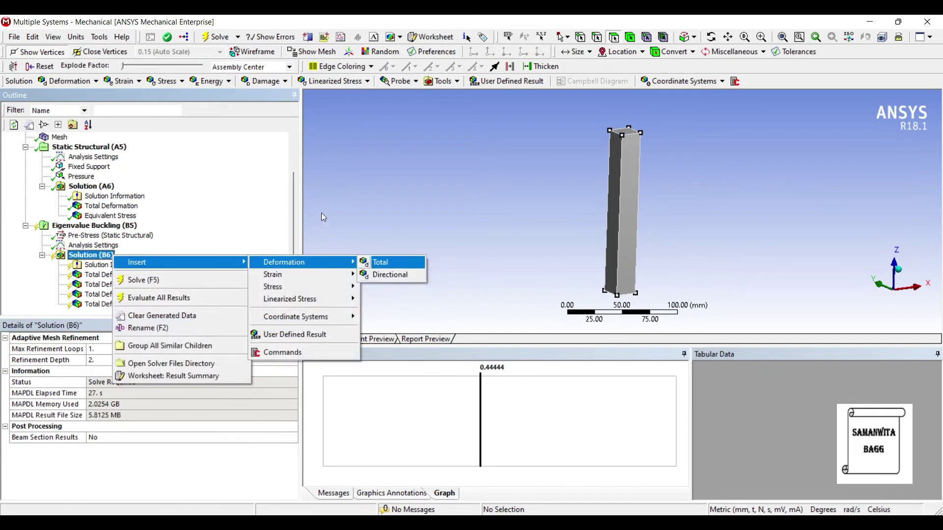
key("Return")
left_click(113, 394)
left_click(237, 393)
left_click(236, 393)
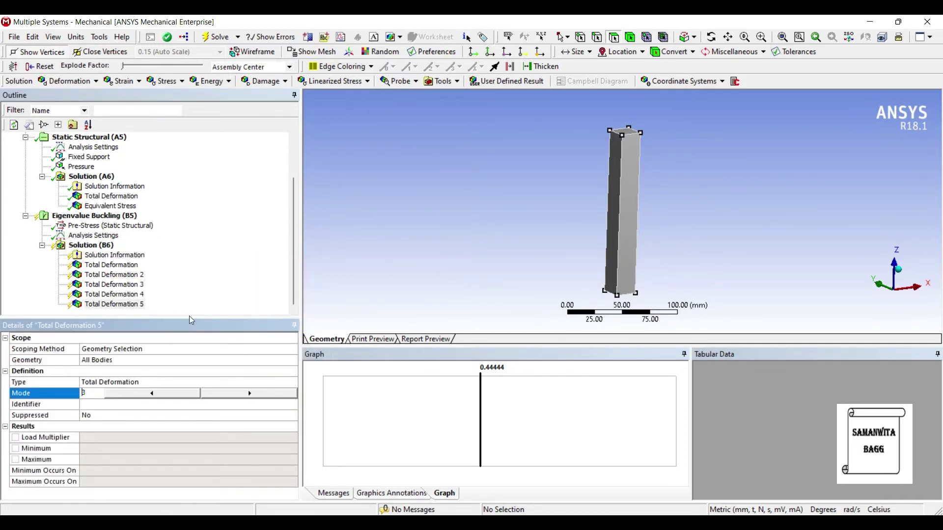
left_click(237, 394)
left_click(237, 393)
left_click(236, 292)
- Insert a sixth Total Deformation result into the buckling solution and set its Mode to 3
key("Left")
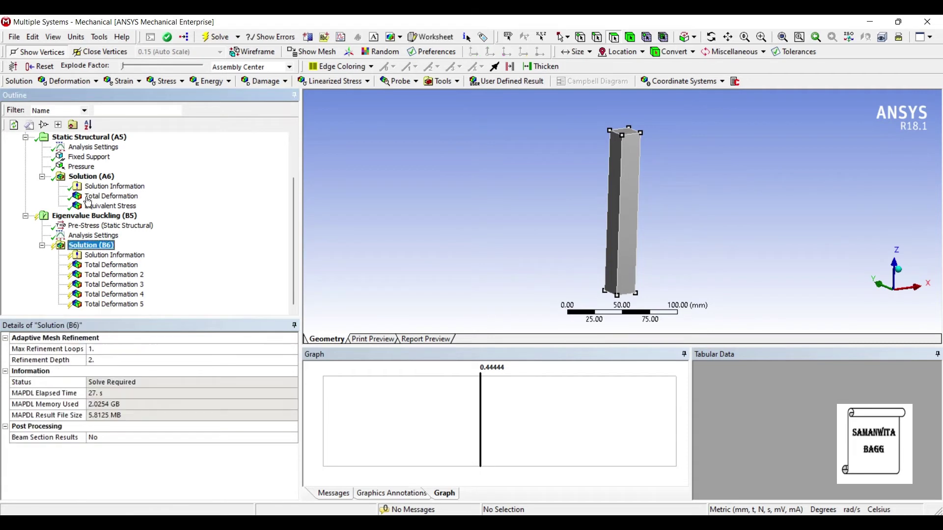
key("shift+F10")
key("Right")
key("Down")
key("Up")
key("Right")
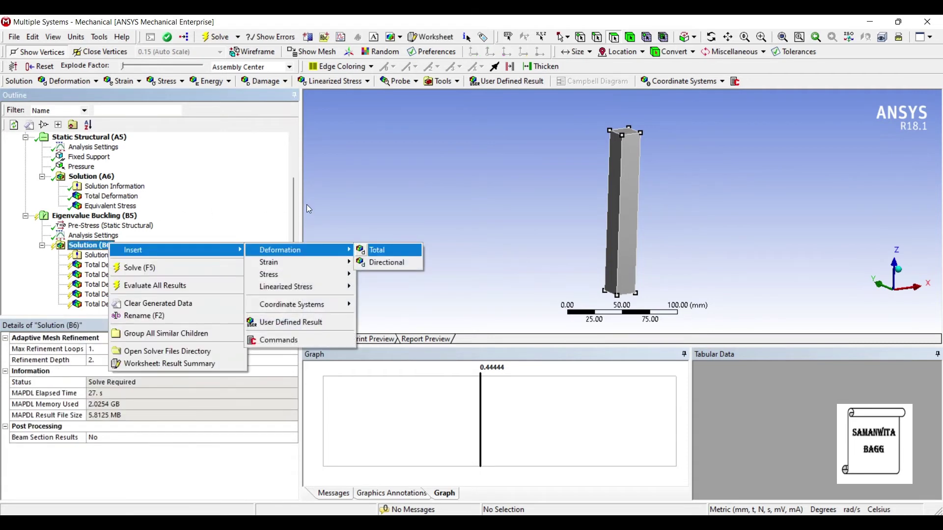
key("Return")
key("Tab")
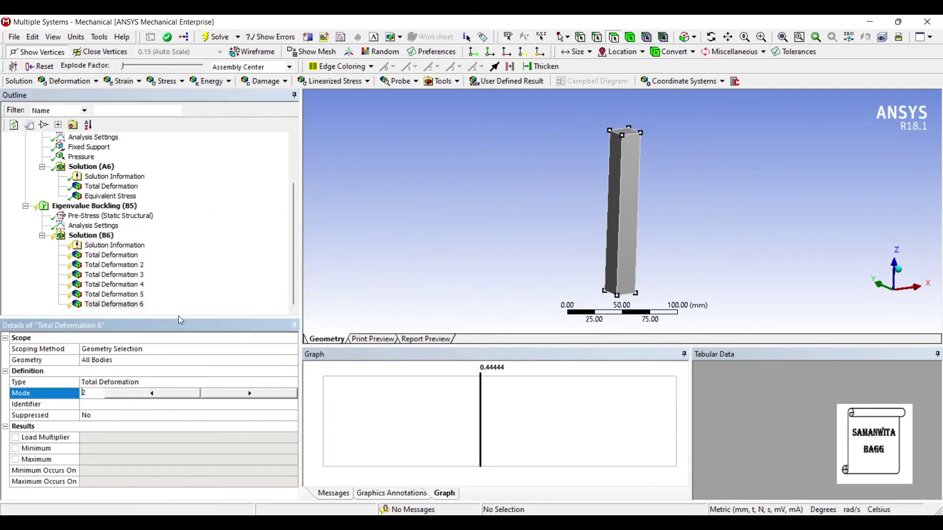
- Solve the Eigenvalue Buckling analysis again with the six-mode setting
left_click(91, 236)
right_click(109, 239)
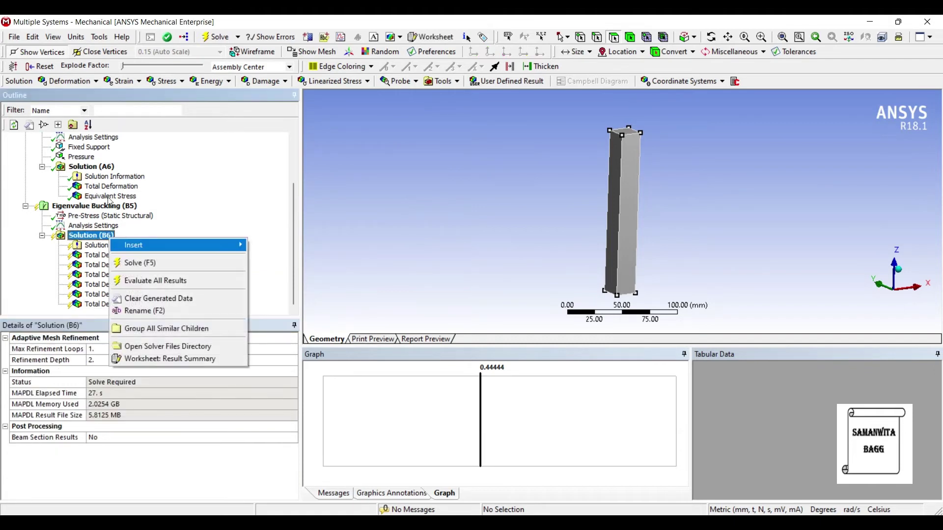
left_click(133, 263)
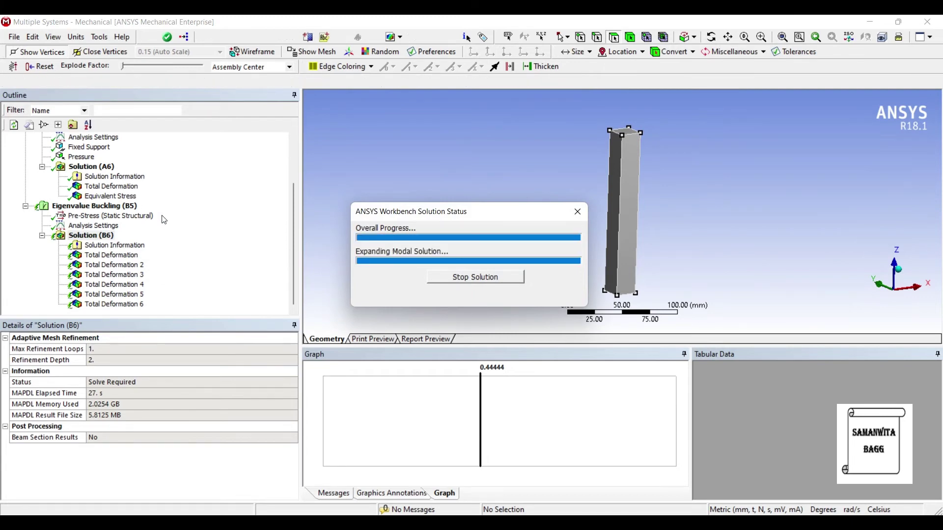
- View the mode 1 deformation, animate the mode 4 and mode 5 results, and examine the sixth Total Deformation result
left_click(104, 256)
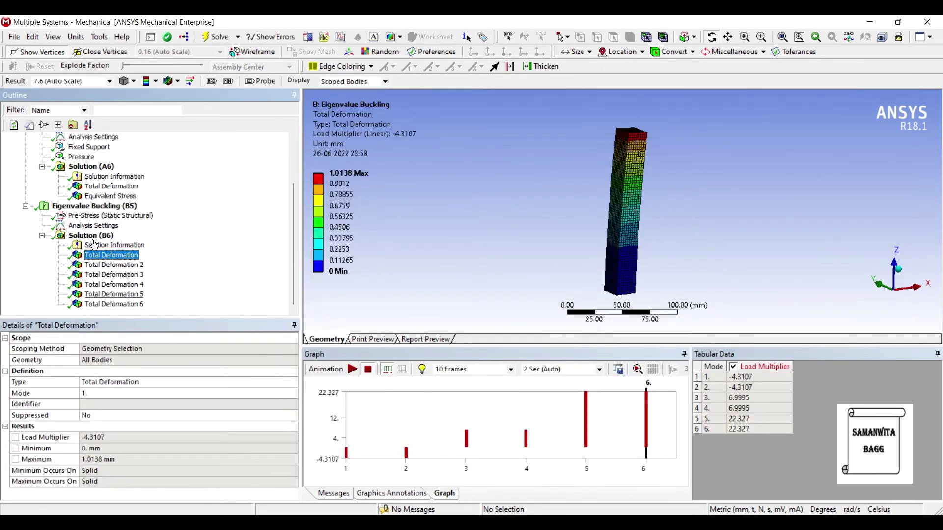
left_click(107, 285)
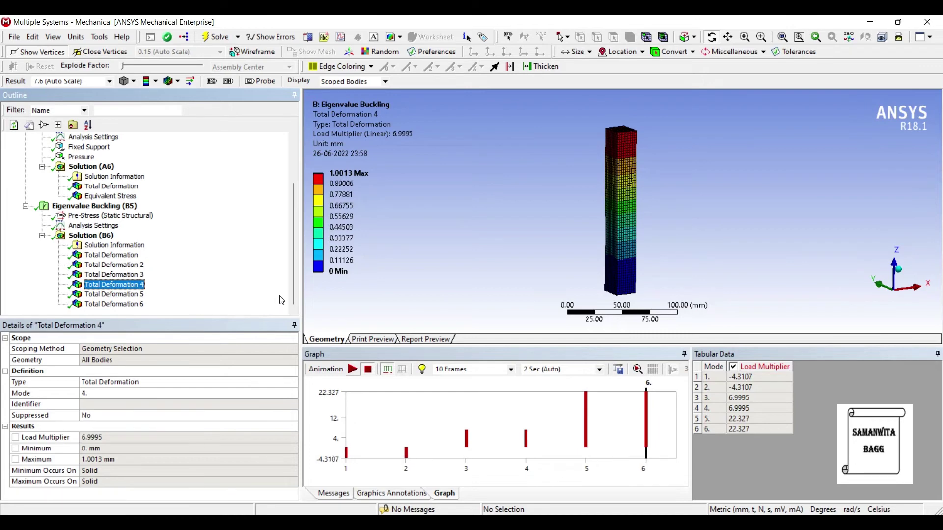
left_click(353, 369)
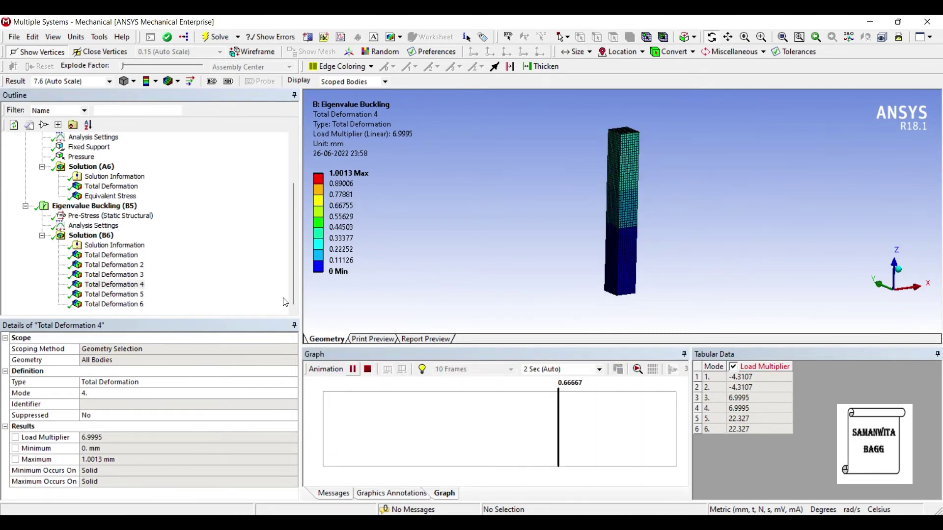
left_click(353, 369)
left_click(114, 294)
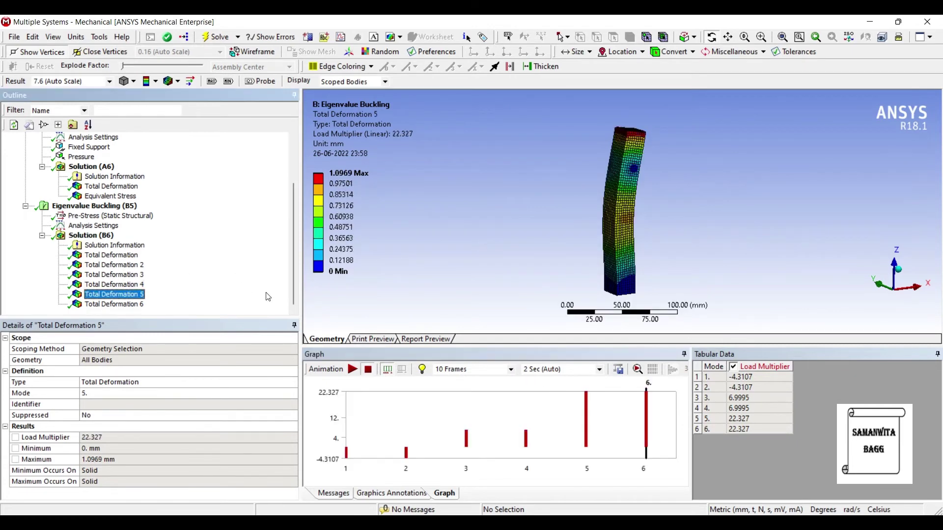
left_click(352, 369)
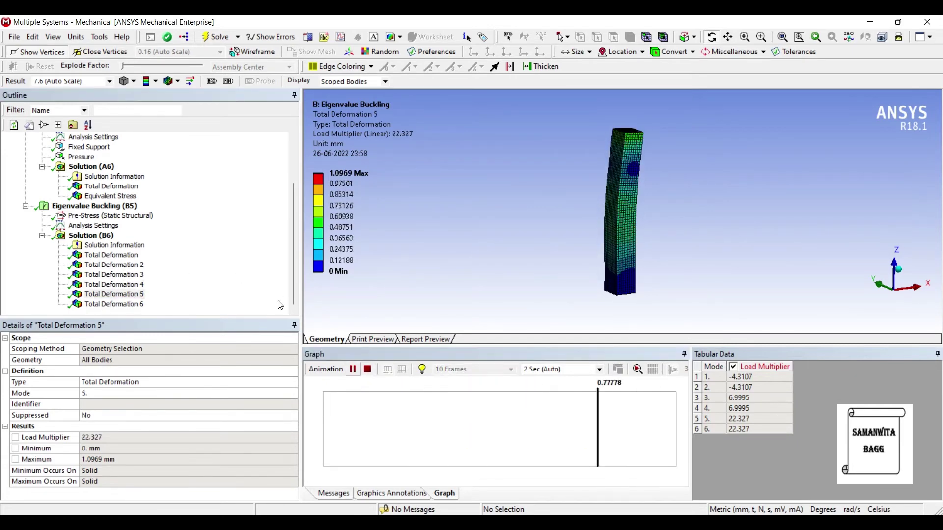
left_click(280, 305)
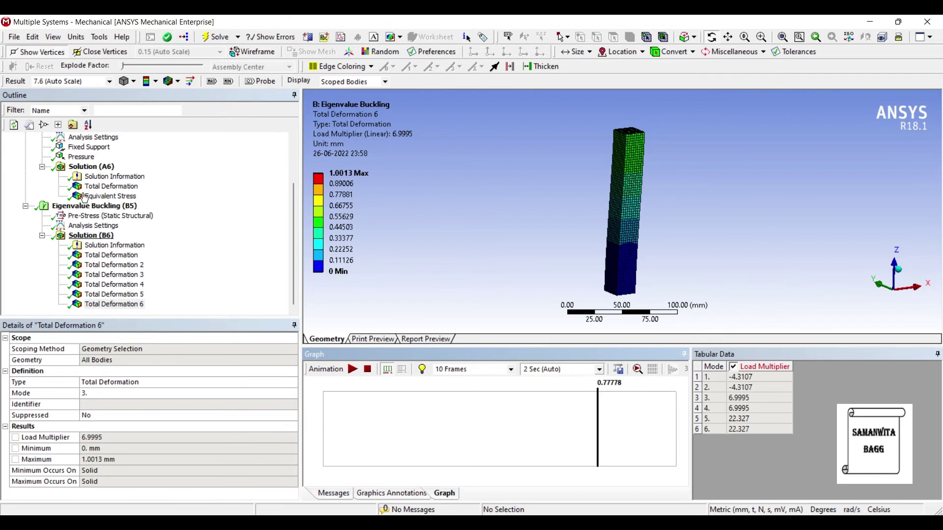
- Set Include Negative Load Multiplier to No in the buckling analysis settings
left_click(93, 225)
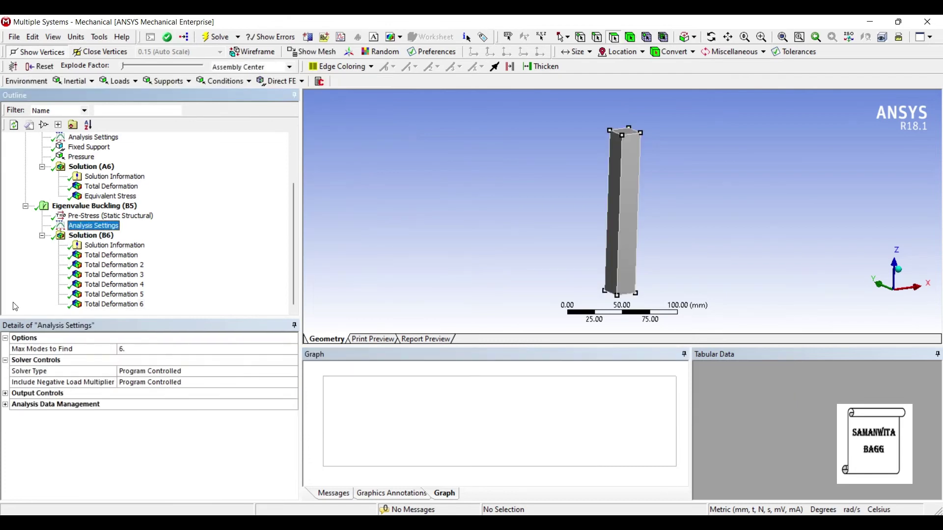
left_click(132, 371)
left_click(58, 383)
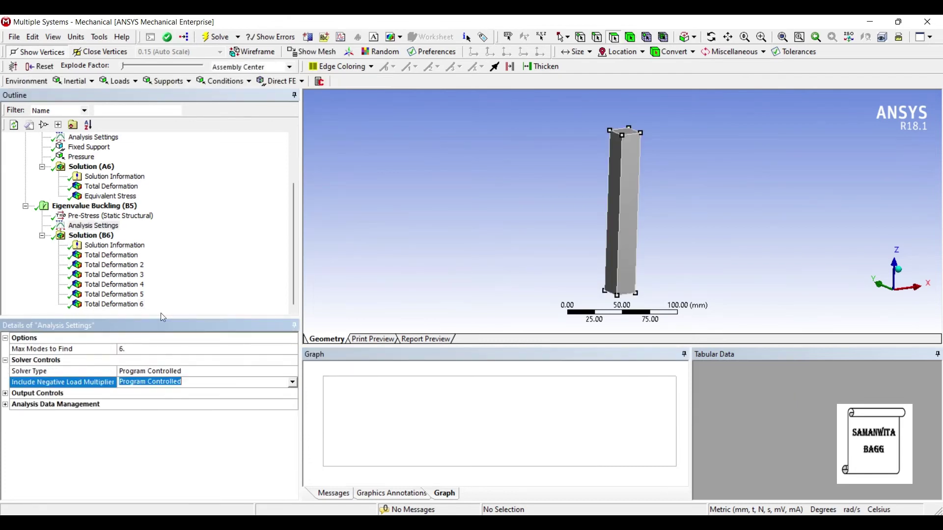
left_click(292, 383)
left_click(168, 407)
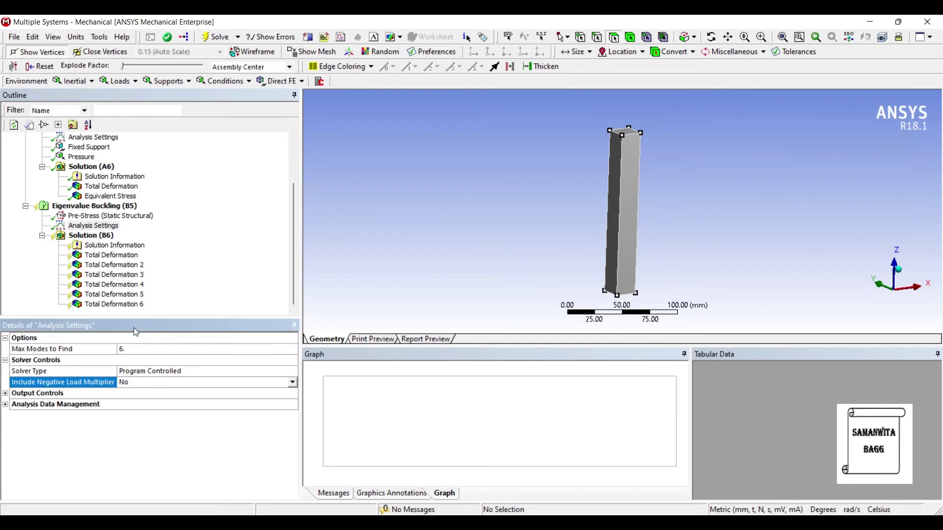
- Solve the Eigenvalue Buckling analysis again with negative load multipliers excluded and animate the mode 1 total deformation
left_click(91, 236)
left_click(216, 37)
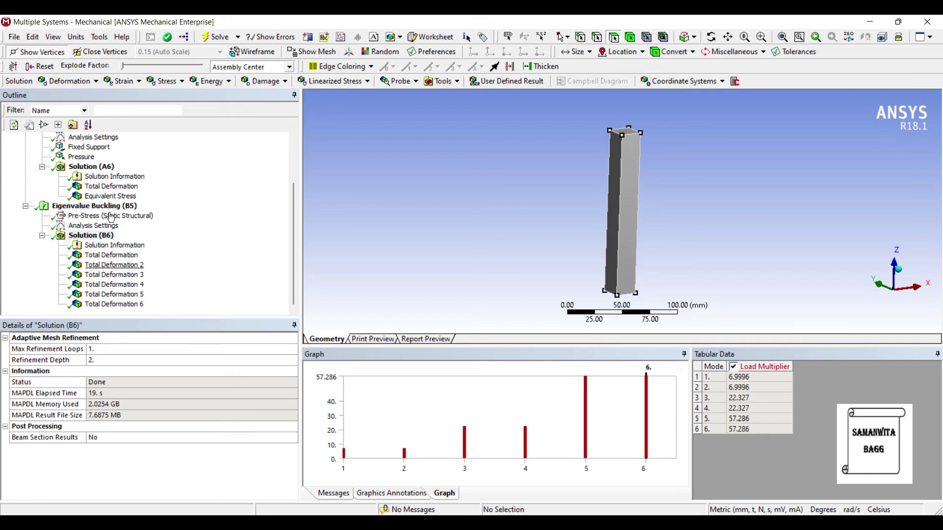
left_click(112, 255)
left_click(353, 369)
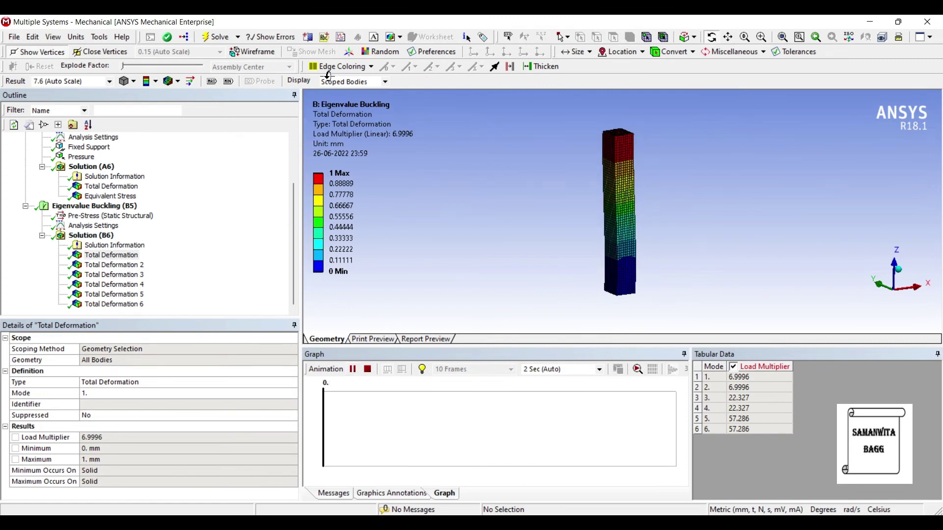
left_click(289, 303)
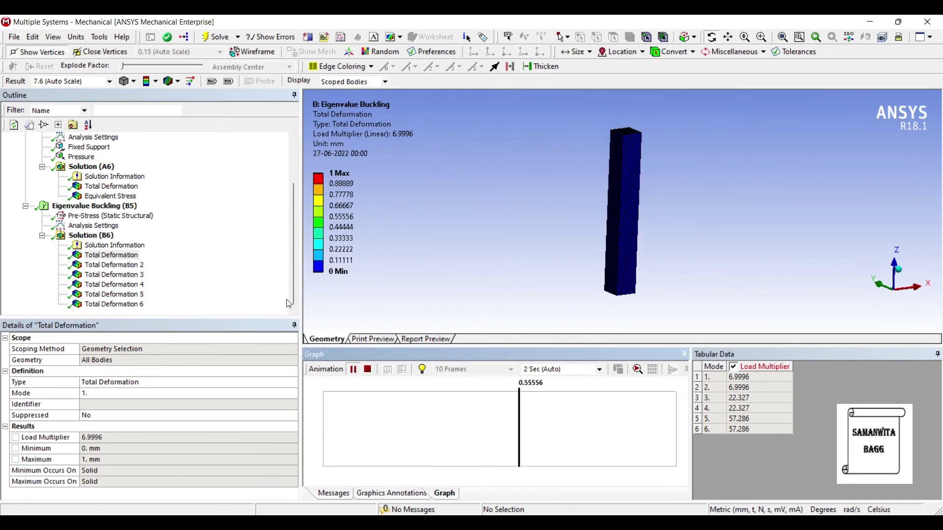
- Compare the mode 2 and mode 1 buckling shapes, and play the animation of the mode 3 total deformation
left_click(114, 265)
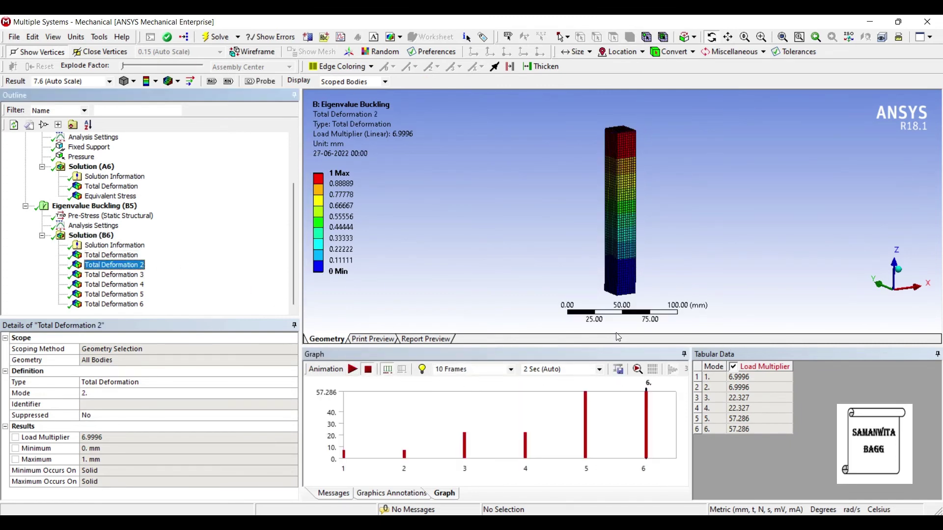
key("Up")
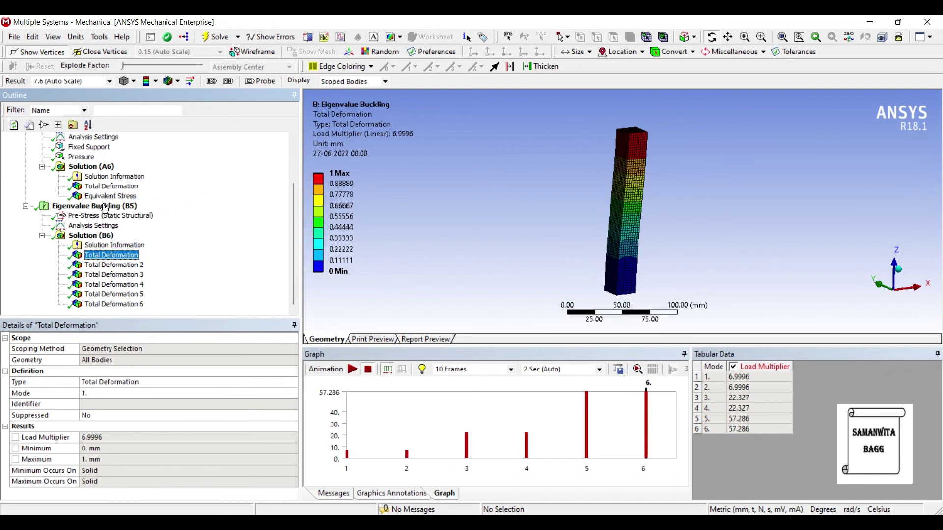
left_click(128, 275)
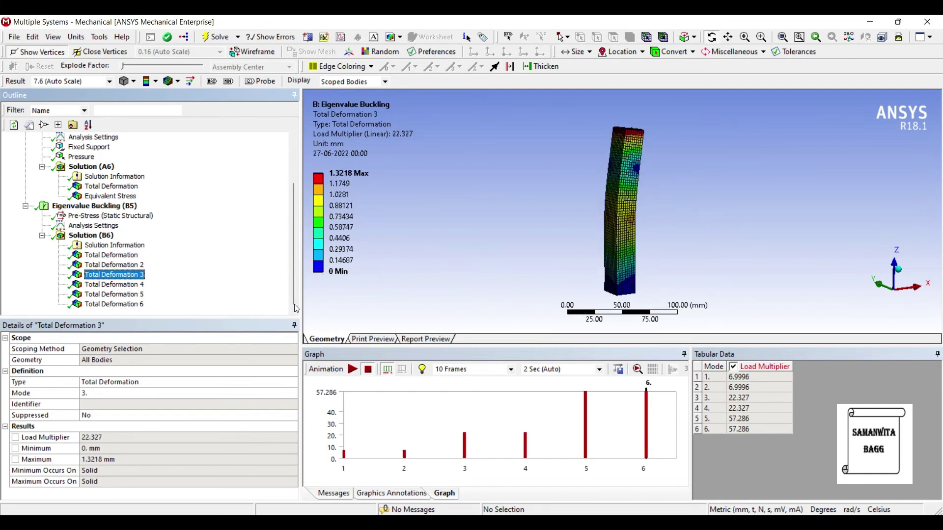
left_click(353, 369)
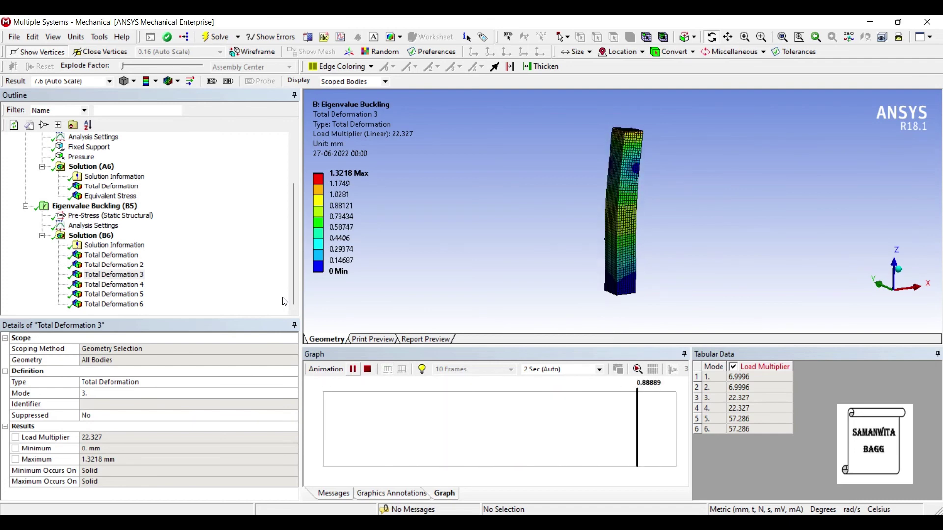
left_click(353, 370)
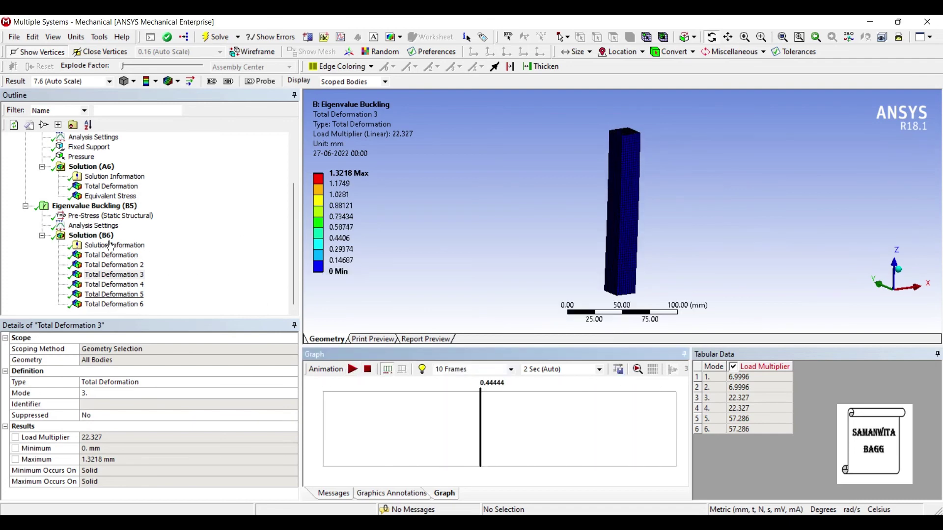
- Animate the mode 5 total deformation of the buckling solution and stop the playback
key("Down")
key("Down")
left_click(352, 369)
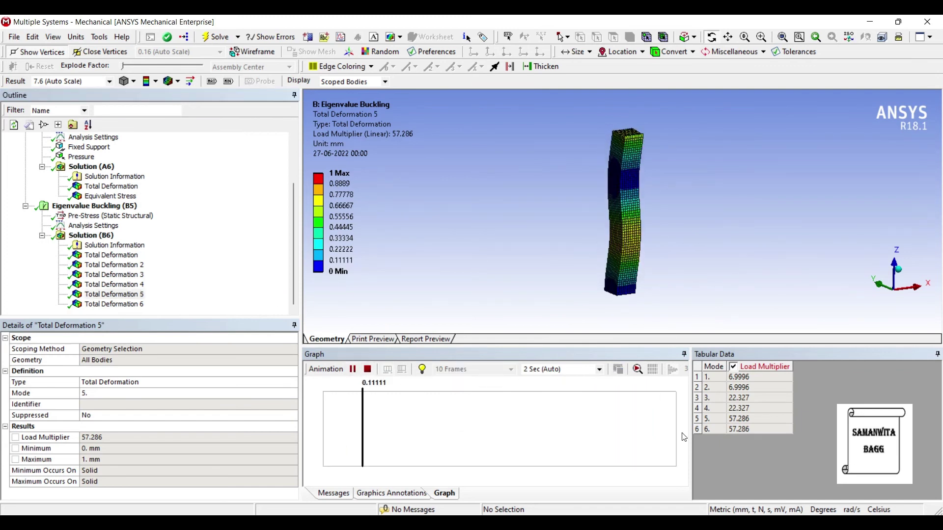
left_click(368, 369)
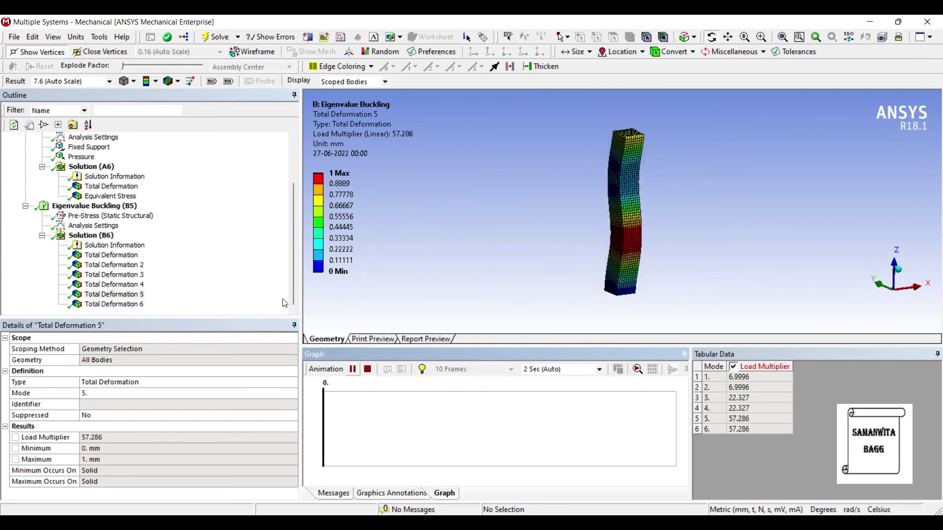